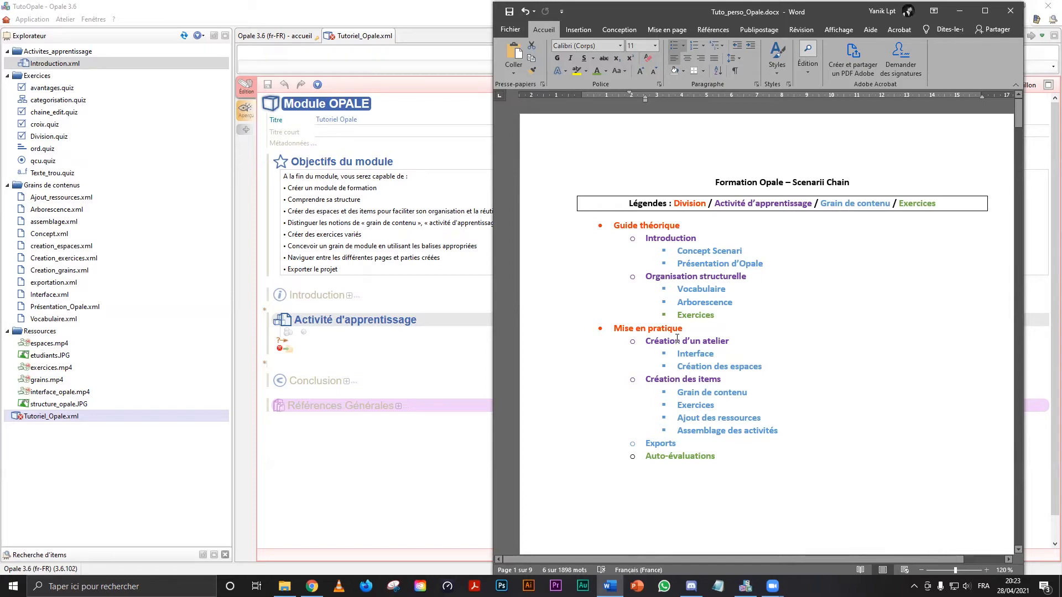
Create an Activité d'auto-évaluation item in the Activites_apprentissage space and title it Exercices
{"action": "left_click", "coordinate": [45, 52]}
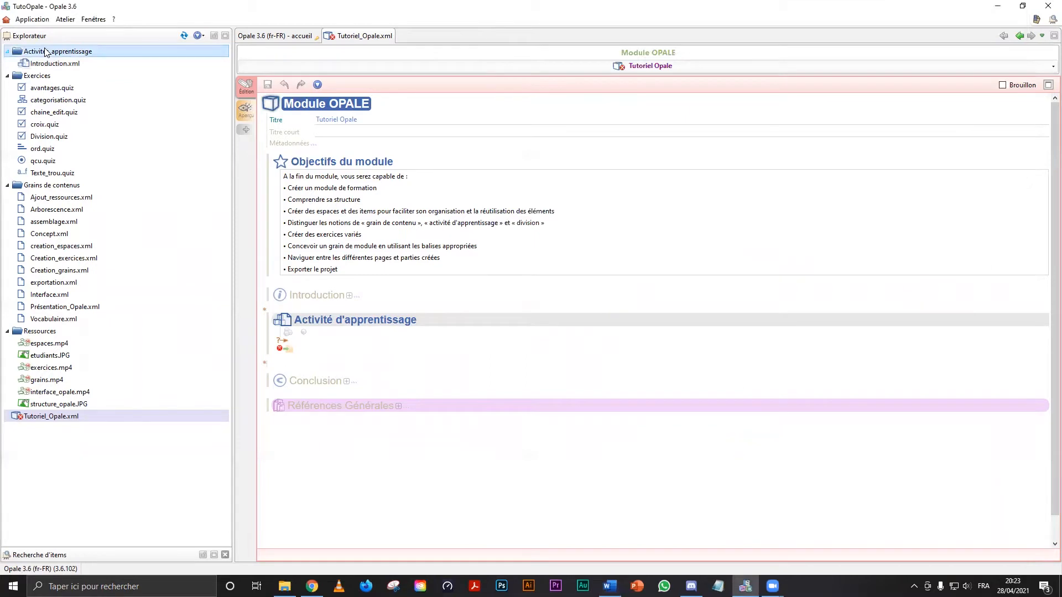
{"action": "right_click", "coordinate": [45, 52]}
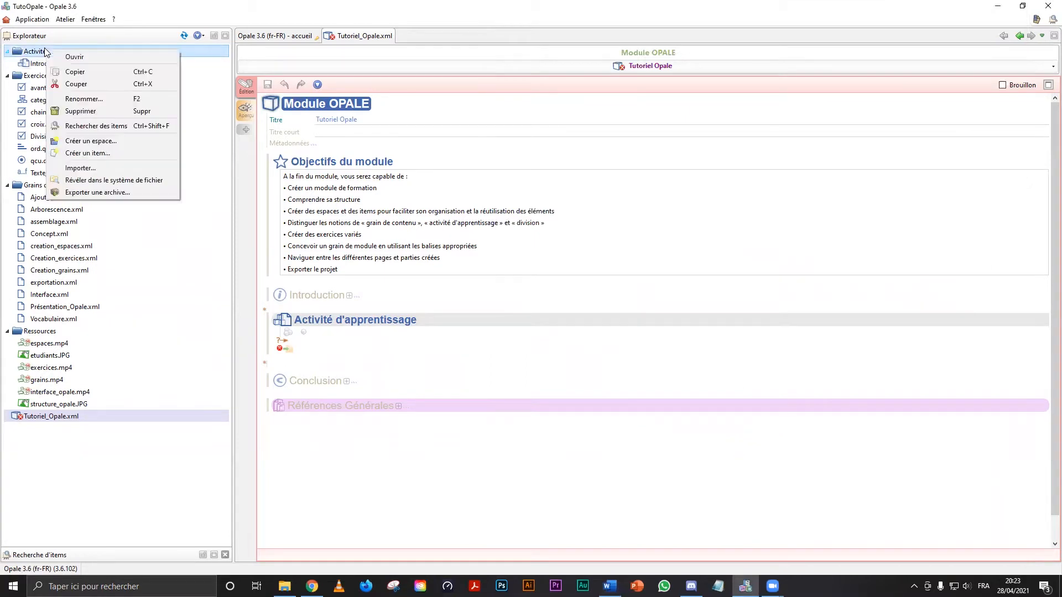
{"action": "left_click", "coordinate": [73, 156]}
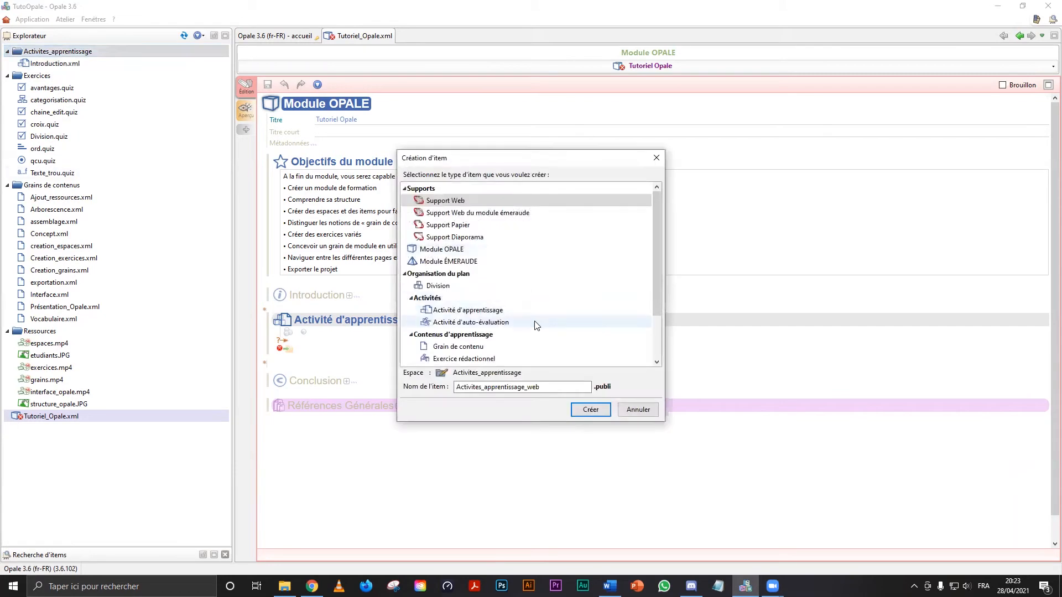
{"action": "left_click", "coordinate": [536, 325]}
{"action": "left_click", "coordinate": [591, 411]}
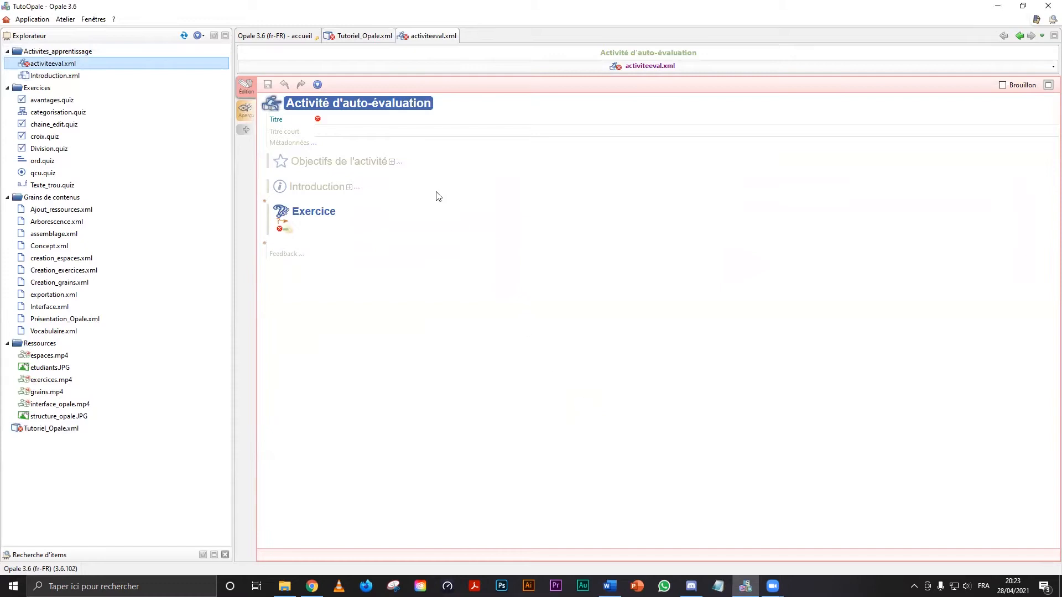
{"action": "left_click", "coordinate": [432, 119]}
{"action": "type", "text": "Exercices"}
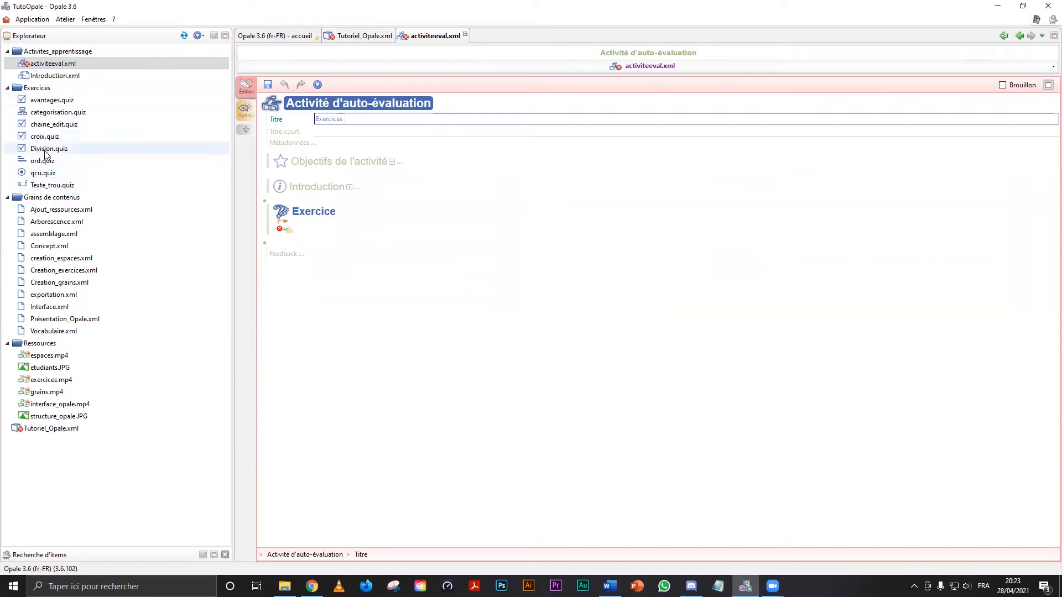
Link chaine_edit.quiz, avantages.quiz and croix.quiz as three separate exercises of the self-evaluation activity and save it
{"action": "left_click_drag", "start_coordinate": [50, 124], "coordinate": [292, 235]}
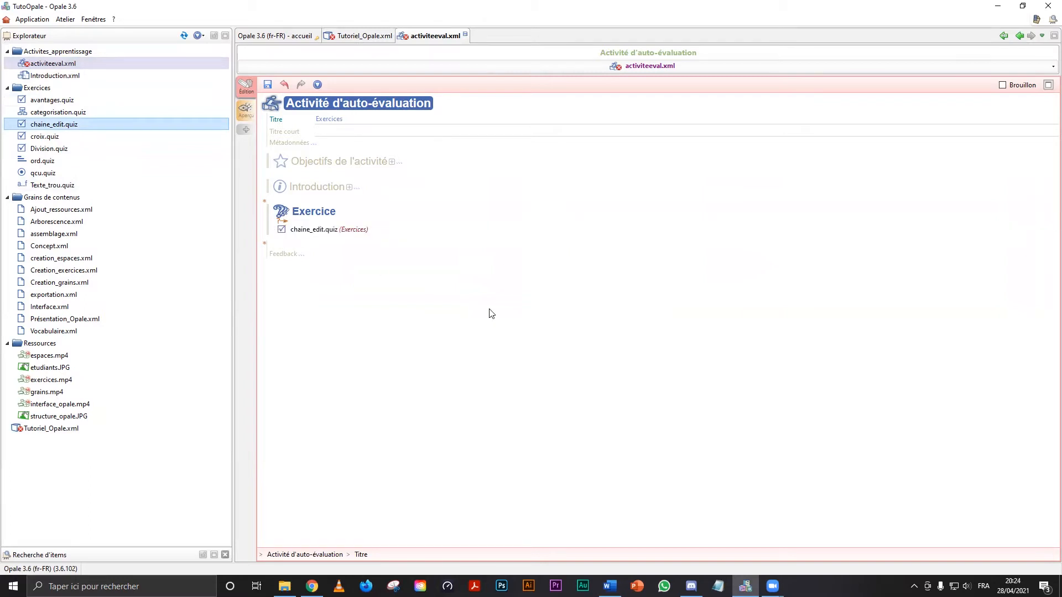
{"action": "left_click", "coordinate": [264, 245]}
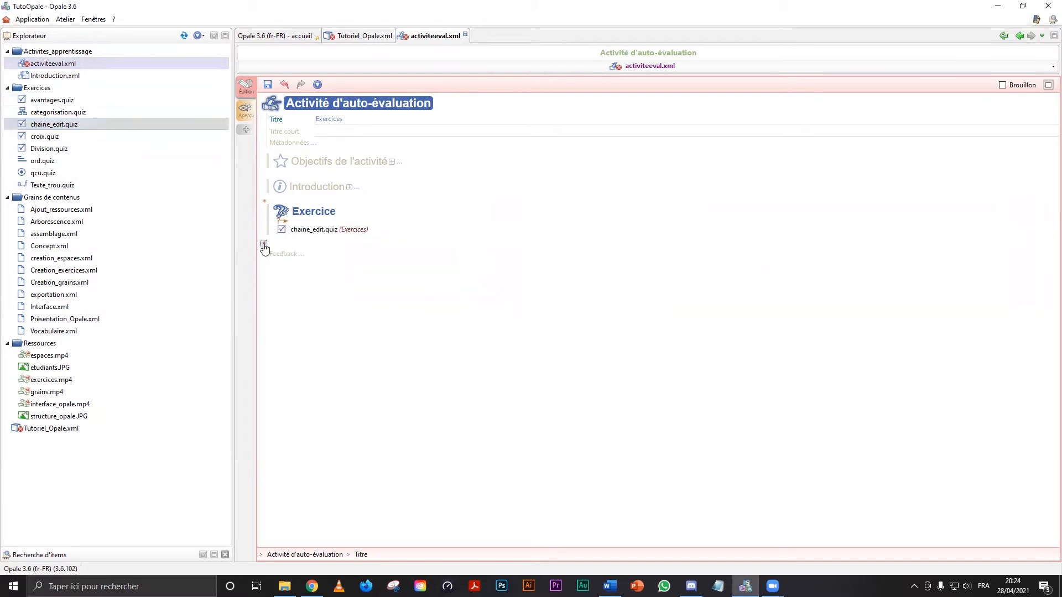
{"action": "left_click", "coordinate": [296, 253]}
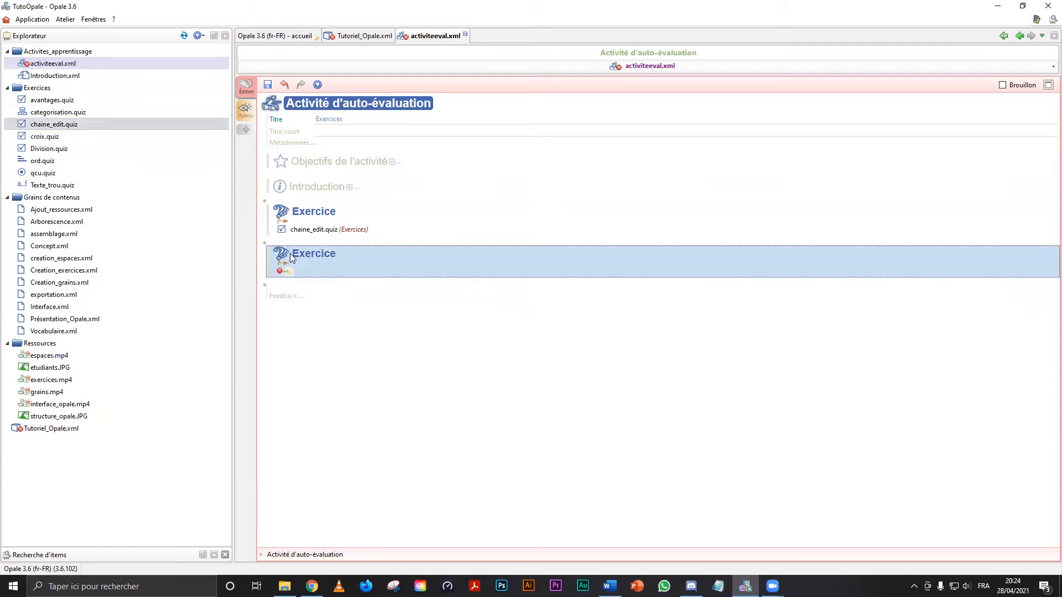
{"action": "left_click_drag", "start_coordinate": [55, 100], "coordinate": [297, 279]}
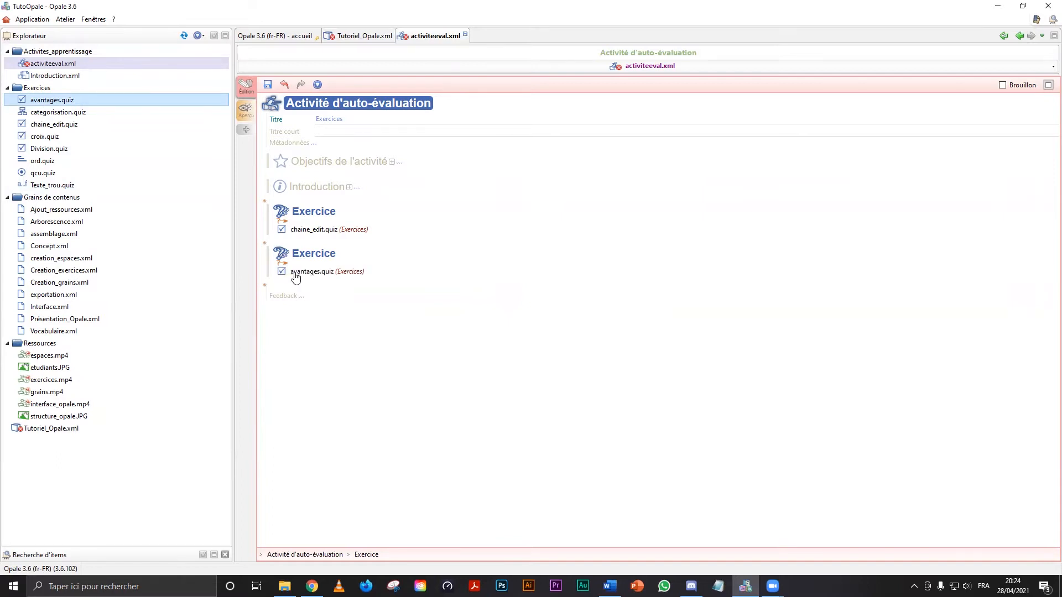
{"action": "left_click", "coordinate": [264, 287]}
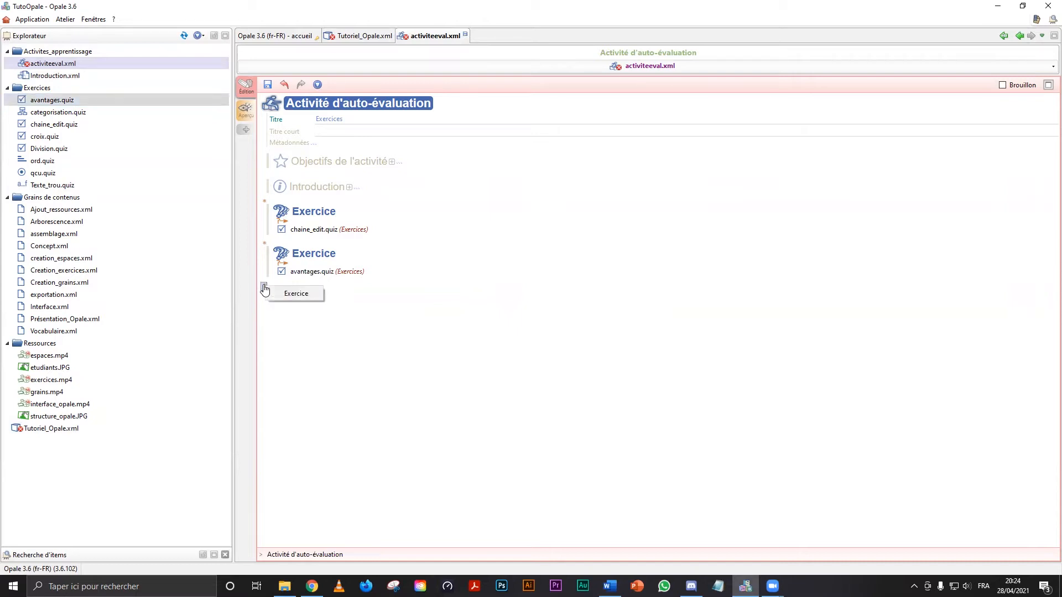
{"action": "left_click", "coordinate": [307, 297]}
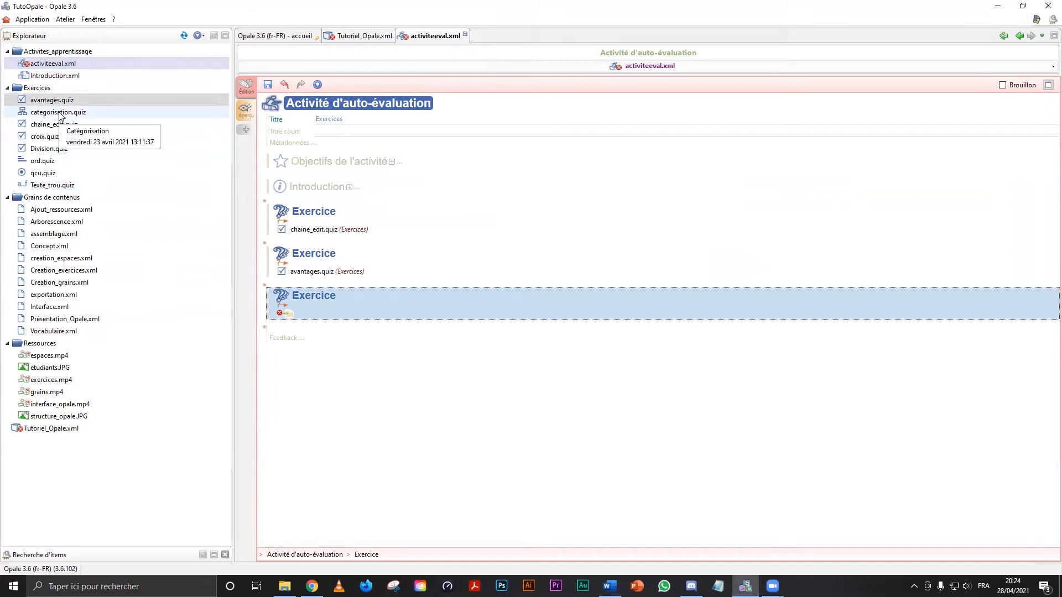
{"action": "left_click_drag", "start_coordinate": [46, 136], "coordinate": [299, 322]}
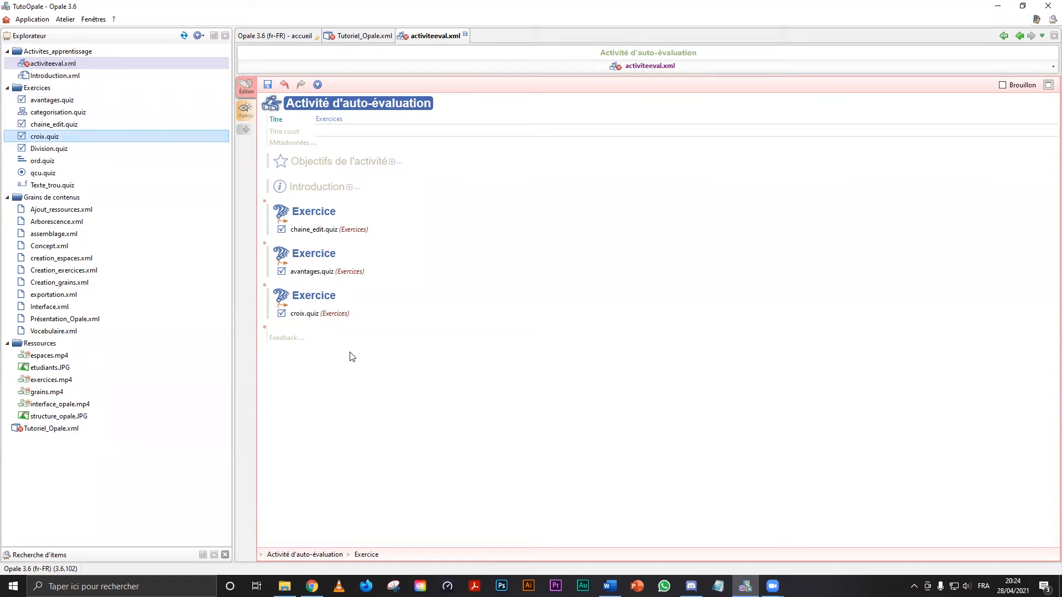
{"action": "left_click", "coordinate": [269, 85]}
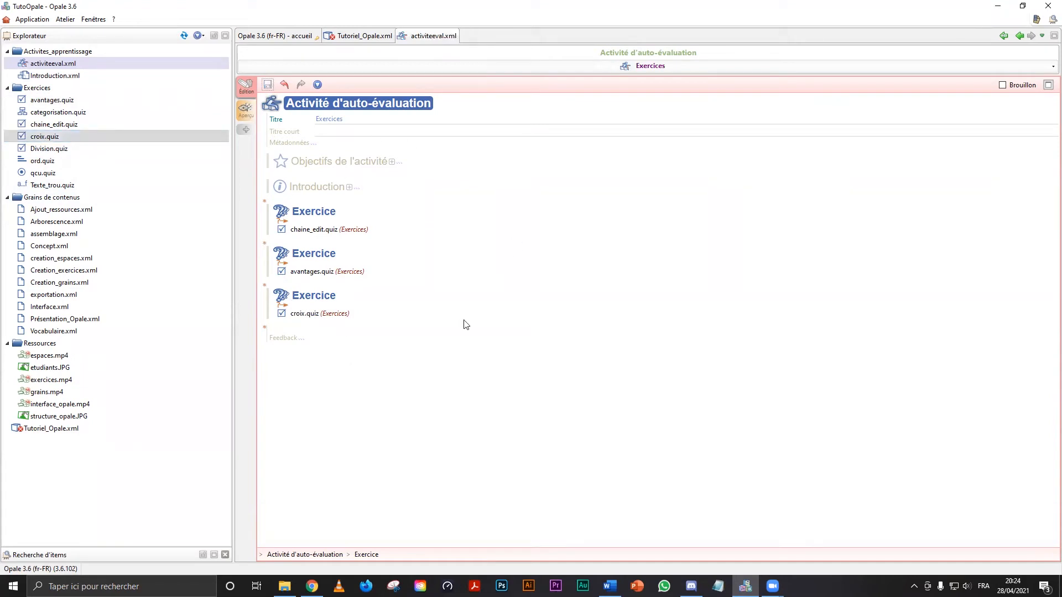
Preview the Exercices self-evaluation activity and start its test
{"action": "left_click", "coordinate": [248, 114]}
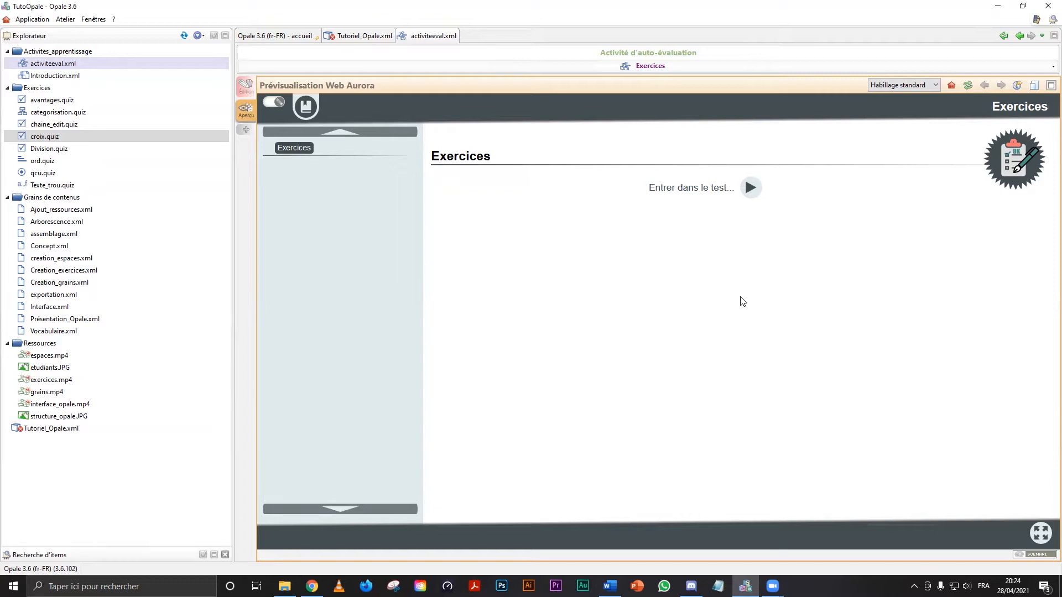
{"action": "left_click", "coordinate": [750, 187]}
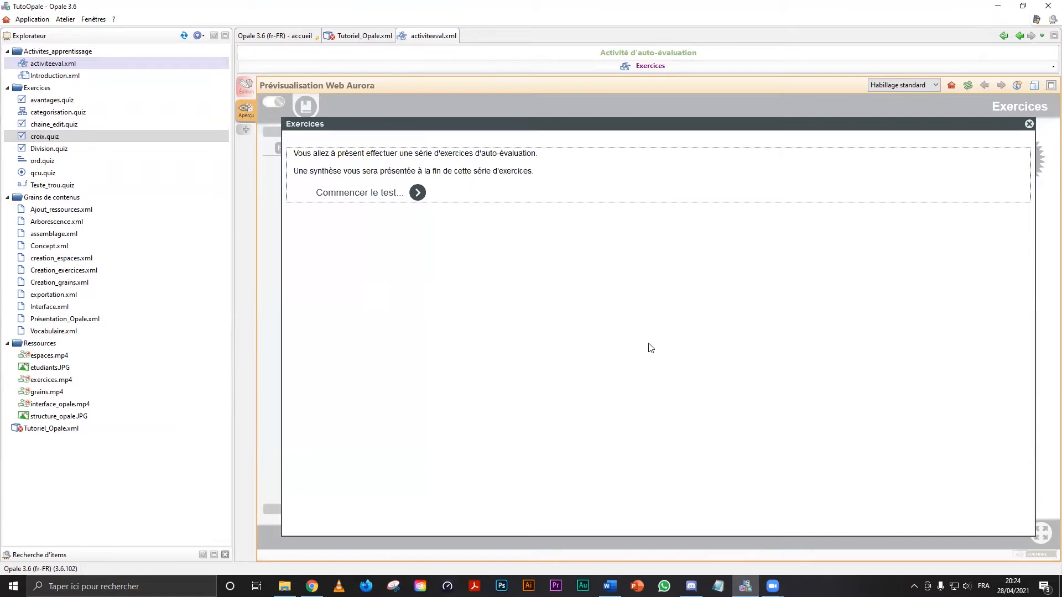
{"action": "left_click", "coordinate": [417, 193]}
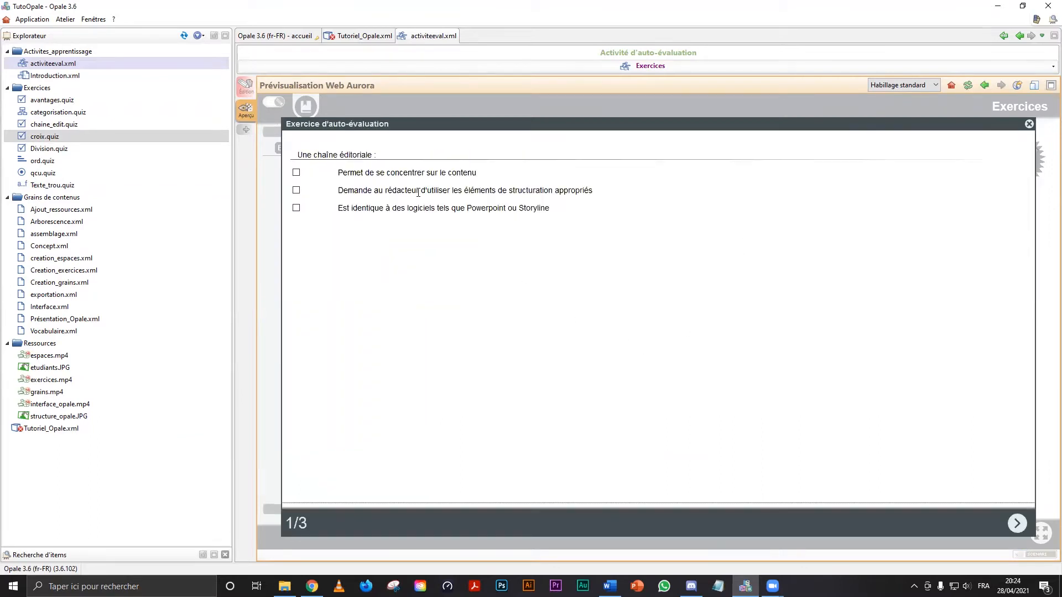
Answer the three test questions, ticking options 1 and 2 in the first, 1 and 3 in the other two, and validate the evaluation
{"action": "left_click", "coordinate": [296, 173]}
{"action": "left_click", "coordinate": [296, 190]}
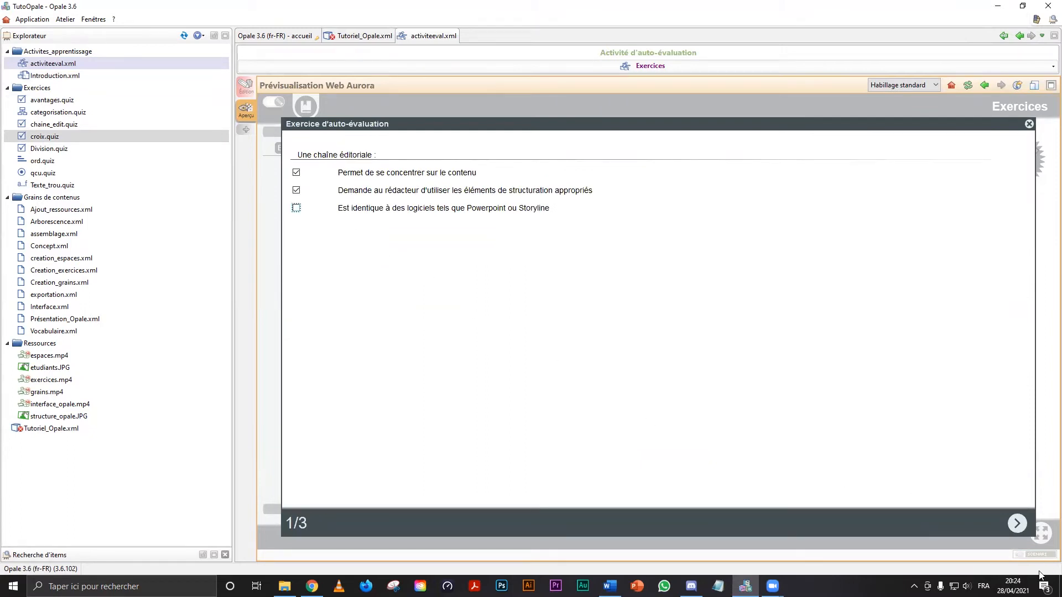
{"action": "left_click", "coordinate": [1017, 523]}
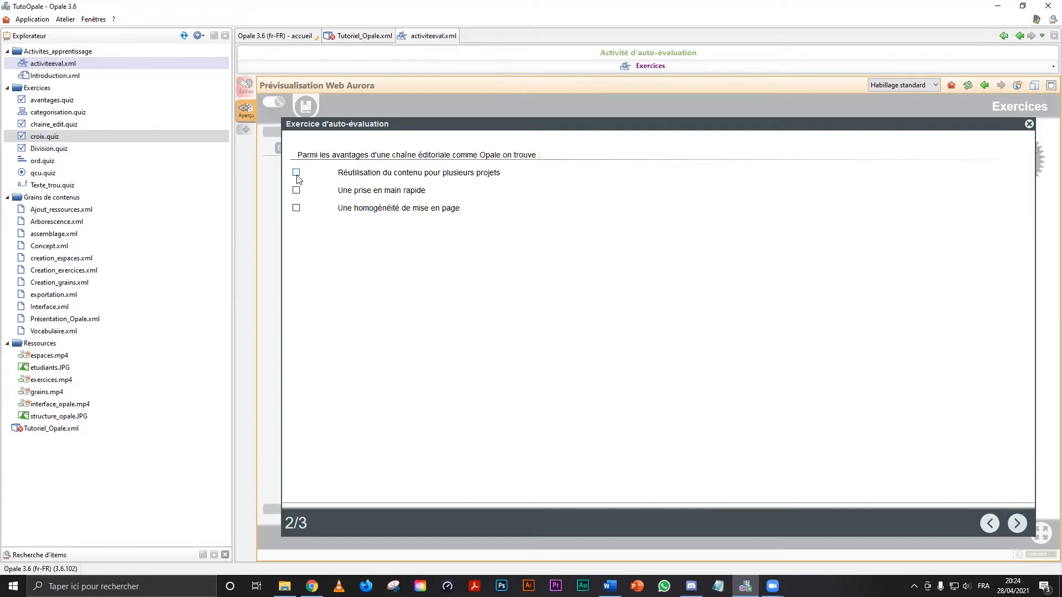
{"action": "left_click", "coordinate": [296, 173]}
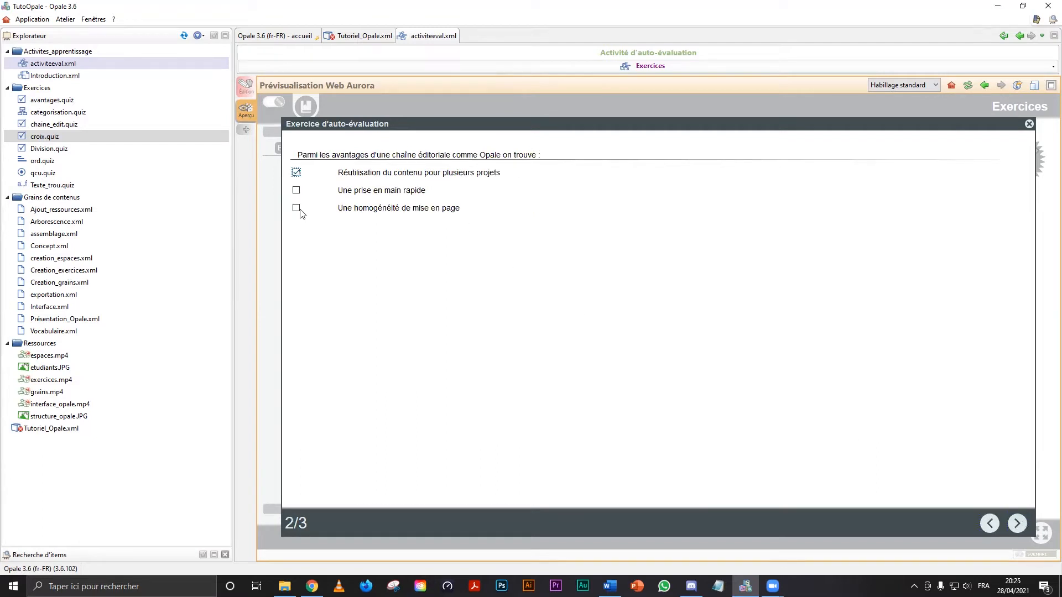
{"action": "left_click", "coordinate": [296, 209]}
{"action": "left_click", "coordinate": [1018, 524]}
{"action": "left_click", "coordinate": [296, 172]}
{"action": "left_click", "coordinate": [296, 209]}
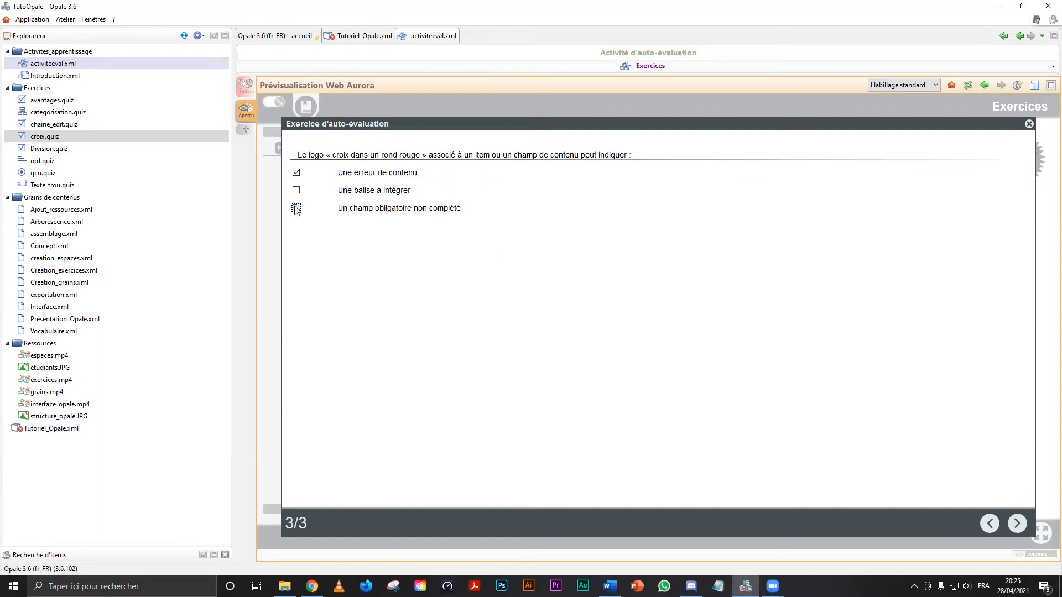
{"action": "left_click", "coordinate": [1016, 525]}
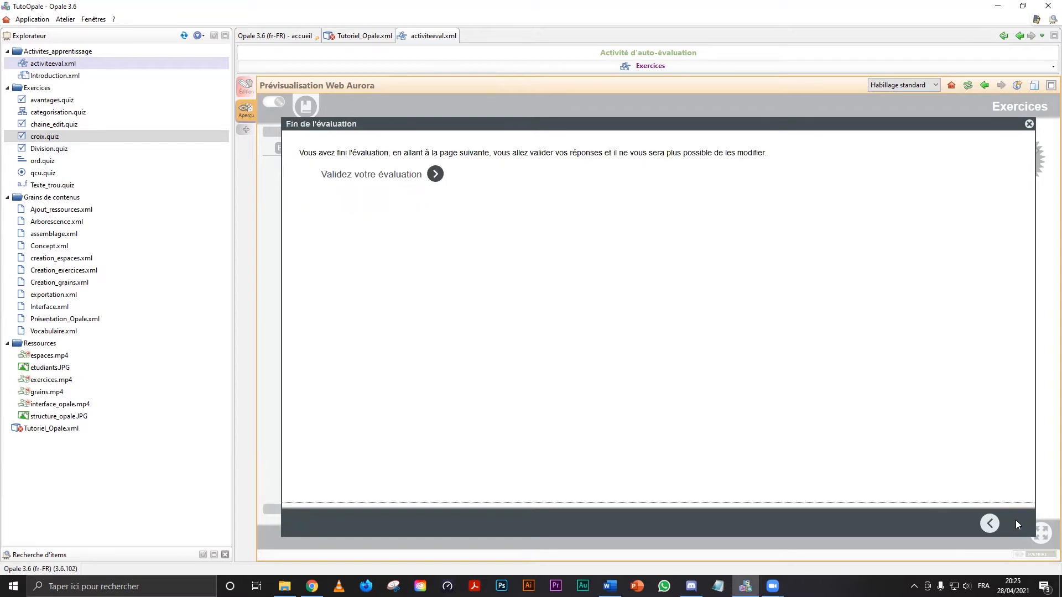
{"action": "left_click", "coordinate": [353, 177]}
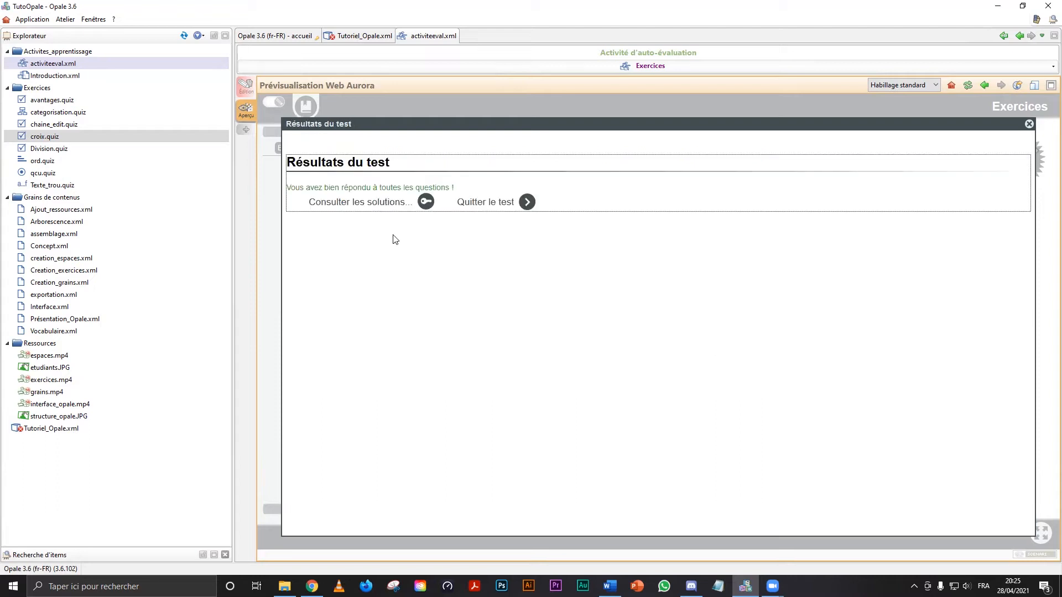
Consult the solutions of all three test exercises
{"action": "left_click", "coordinate": [382, 205]}
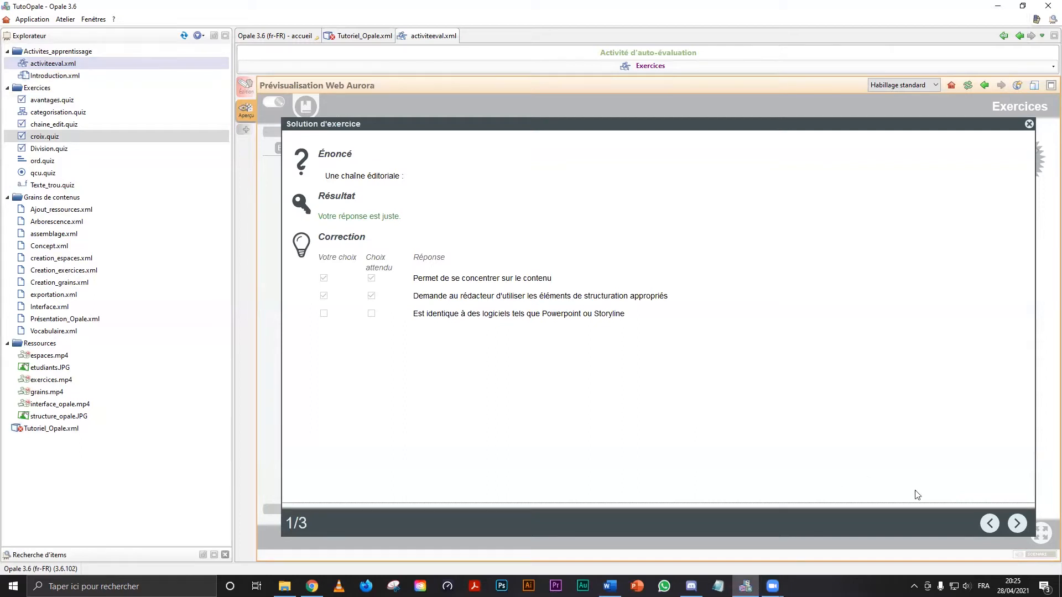
{"action": "left_click", "coordinate": [1015, 525]}
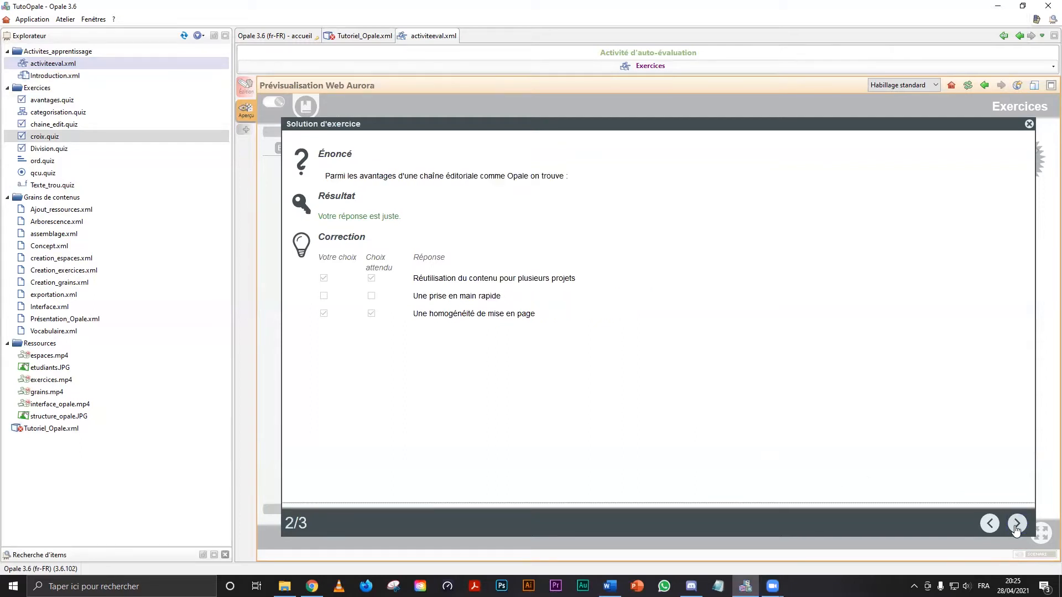
{"action": "left_click", "coordinate": [1016, 525]}
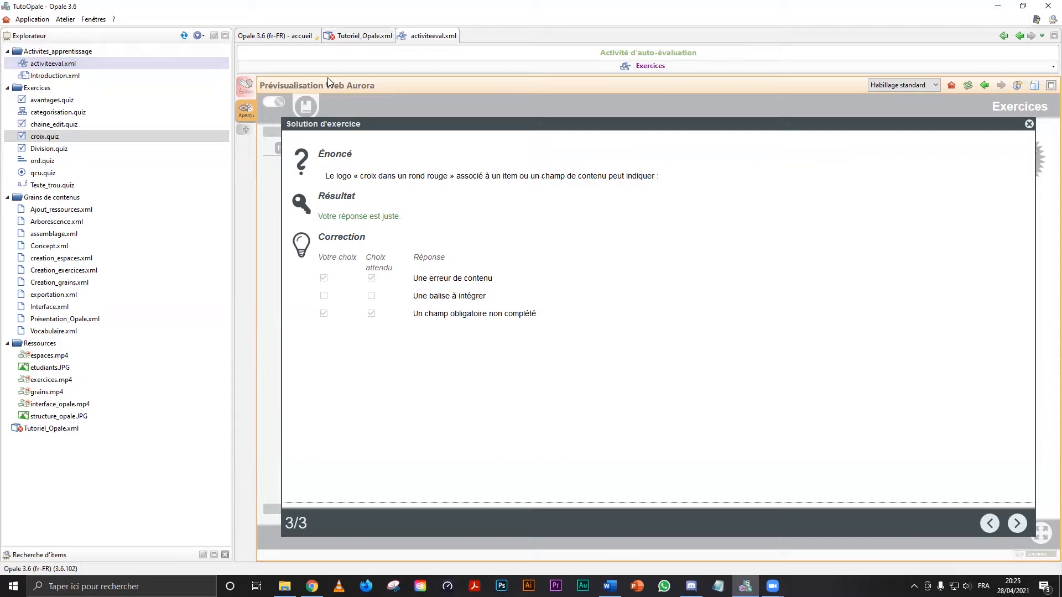
Switch to Word to check the course outline in Tuto_perso_Opale.docx, and return to the Activites_apprentissage space in Opale
{"action": "left_click", "coordinate": [74, 51]}
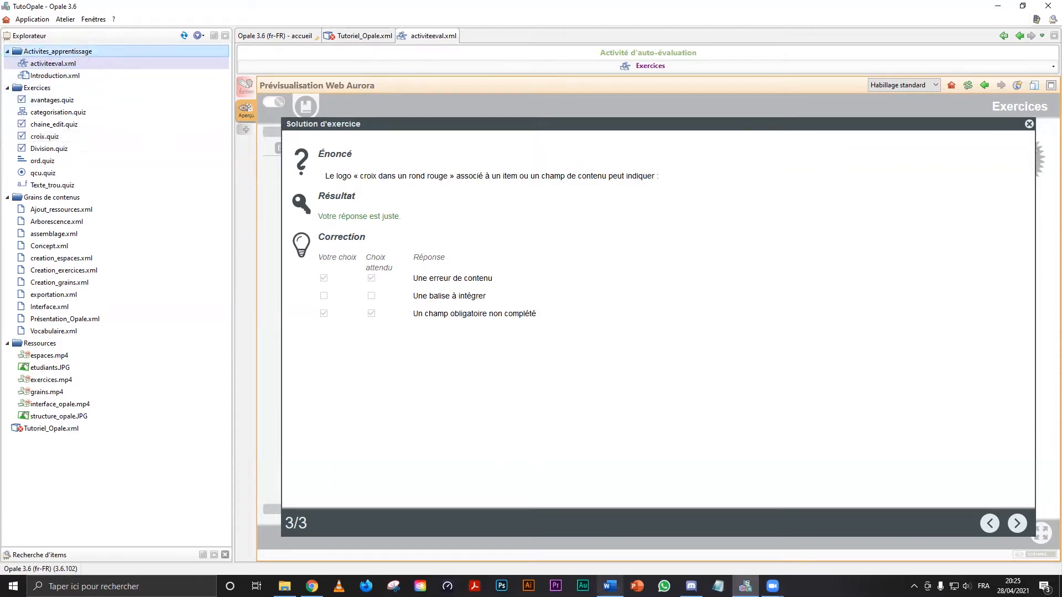
{"action": "left_click", "coordinate": [610, 587]}
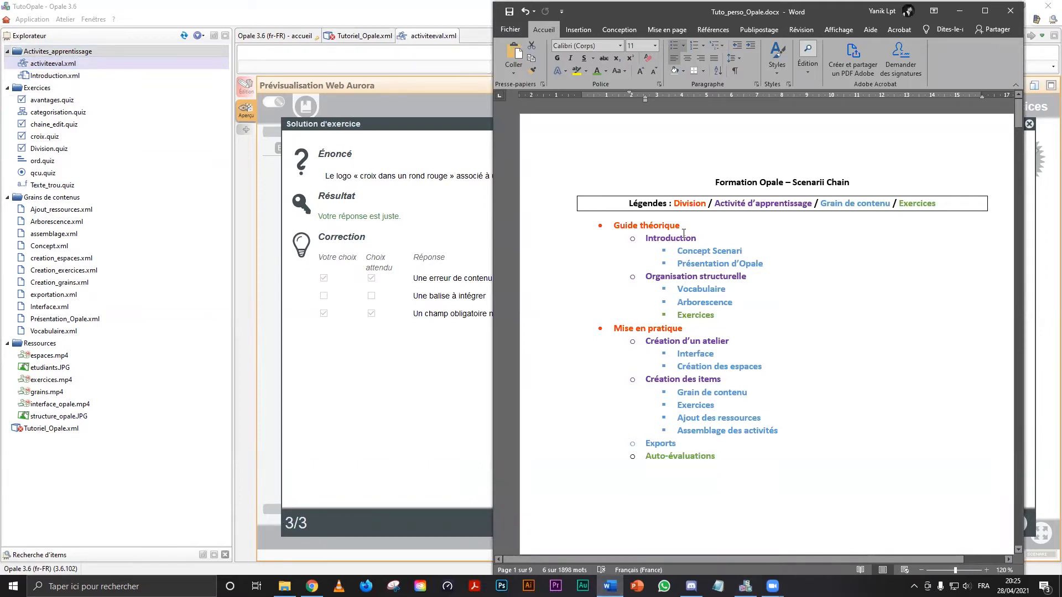
{"action": "left_click", "coordinate": [47, 53]}
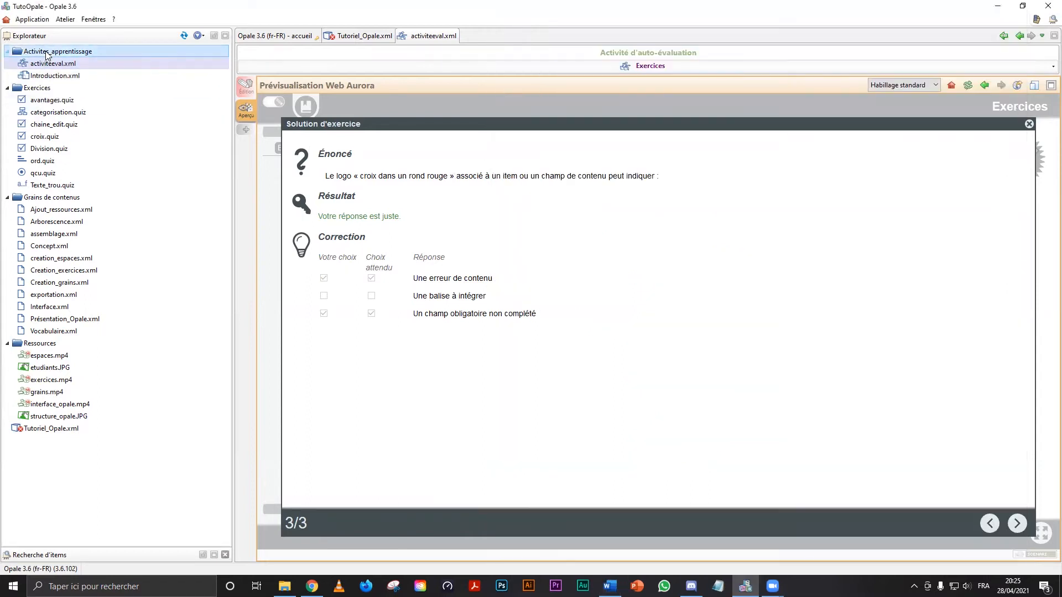
Create an Activité d'apprentissage item named intro in the Activites_apprentissage space and title it Introduction
{"action": "right_click", "coordinate": [47, 52]}
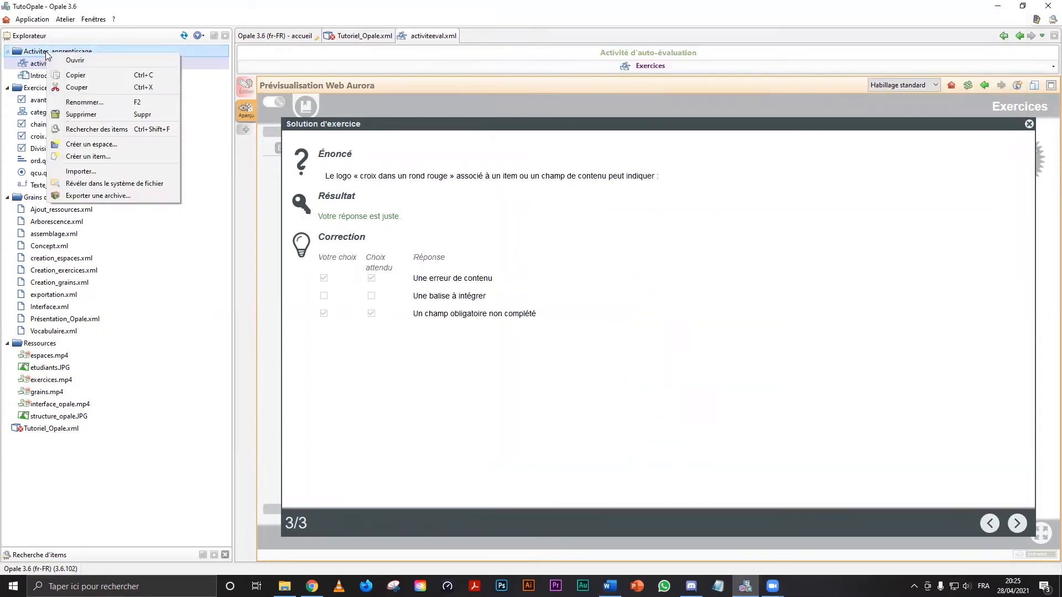
{"action": "left_click", "coordinate": [79, 157]}
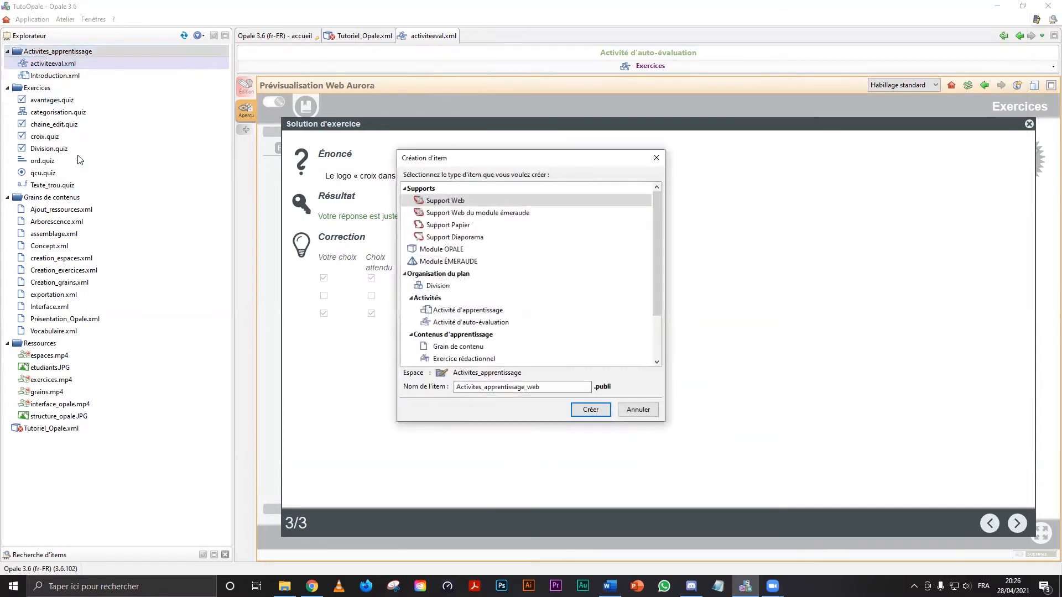
{"action": "left_click", "coordinate": [481, 314]}
{"action": "left_click", "coordinate": [535, 388]}
{"action": "double_click", "coordinate": [535, 388]}
{"action": "type", "text": "intro"}
{"action": "left_click", "coordinate": [601, 409]}
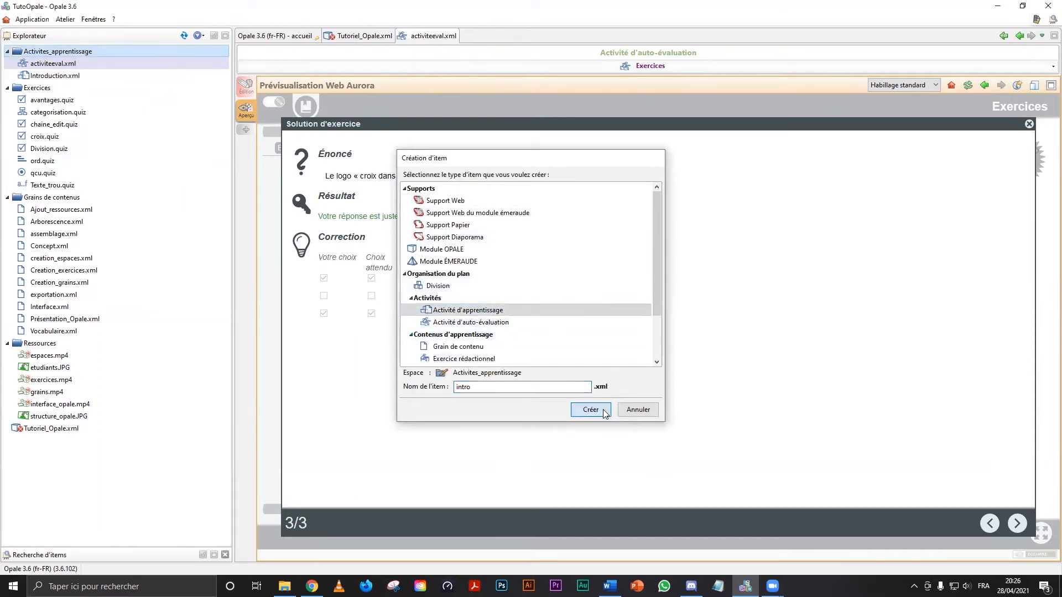
{"action": "left_click", "coordinate": [373, 119]}
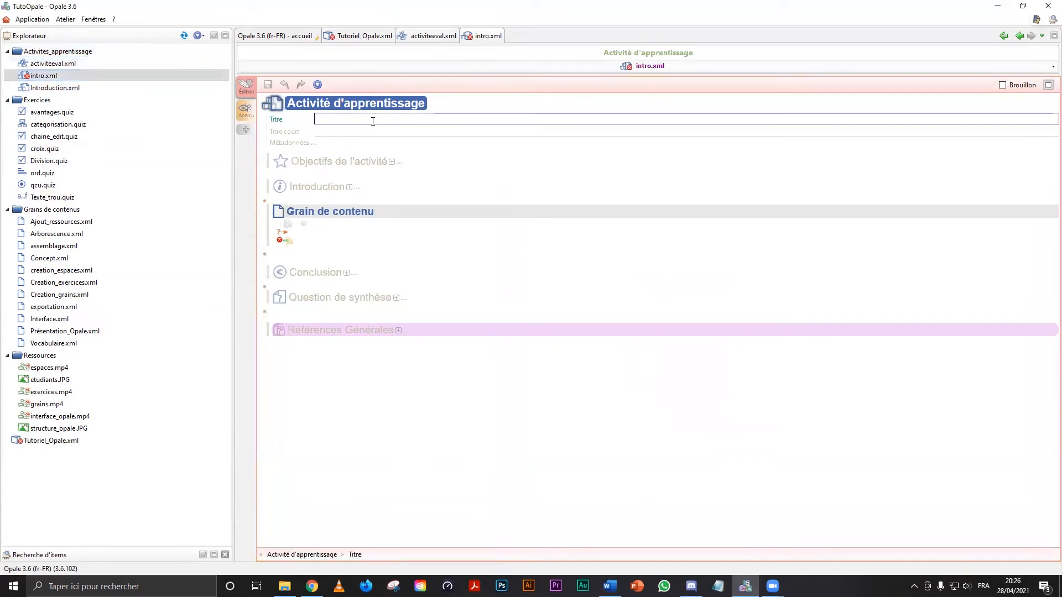
{"action": "type", "text": "Introduction"}
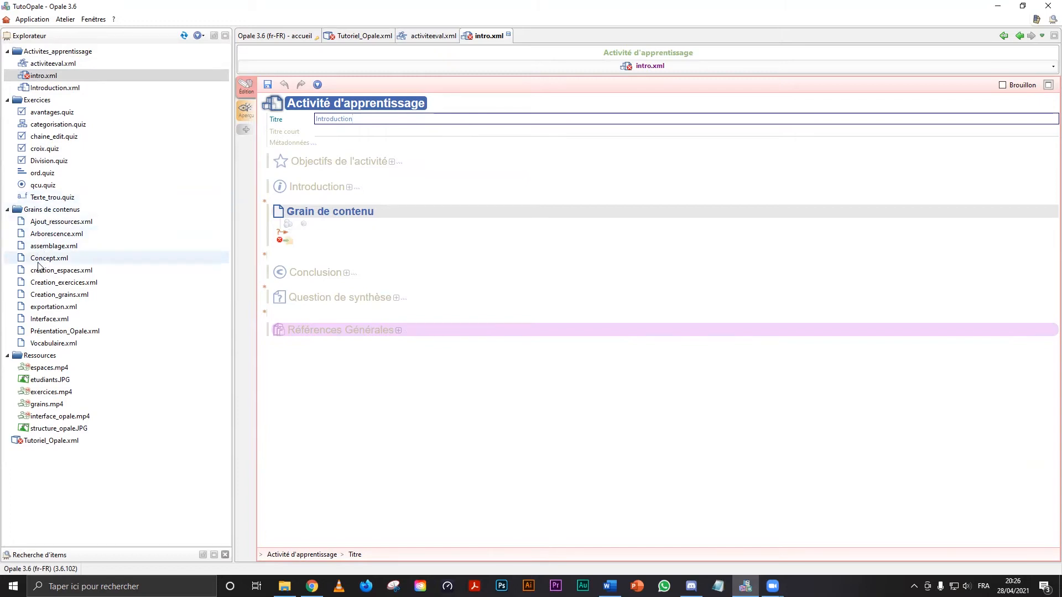
Link Concept.xml to the activity's content grain, add a second Grain de contenu linked to Présentation_Opale.xml, and save
{"action": "left_click_drag", "start_coordinate": [42, 258], "coordinate": [298, 239]}
{"action": "left_click", "coordinate": [263, 265]}
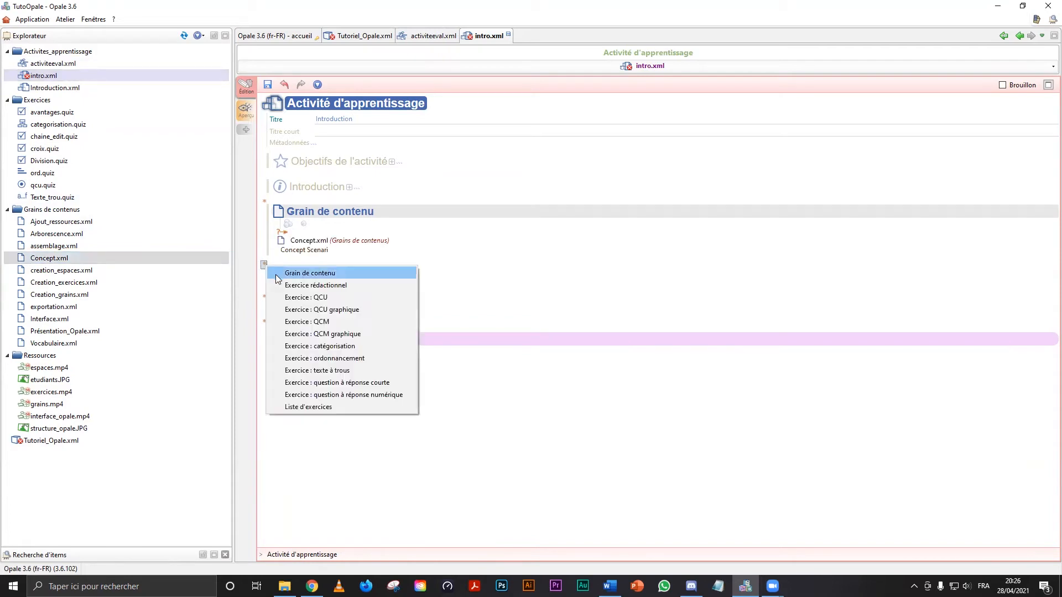
{"action": "left_click", "coordinate": [278, 275]}
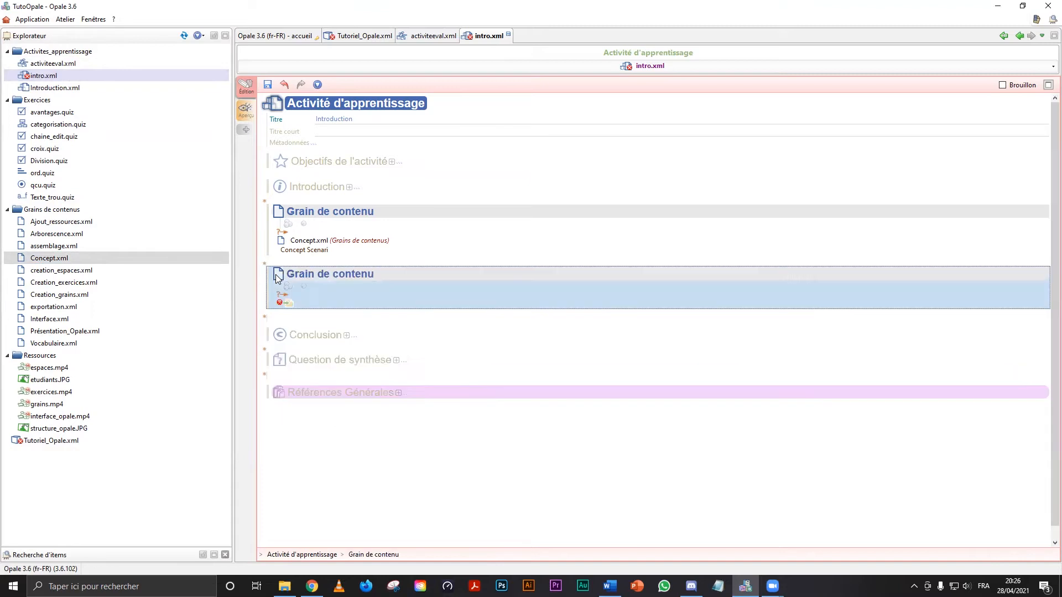
{"action": "left_click_drag", "start_coordinate": [47, 336], "coordinate": [301, 307]}
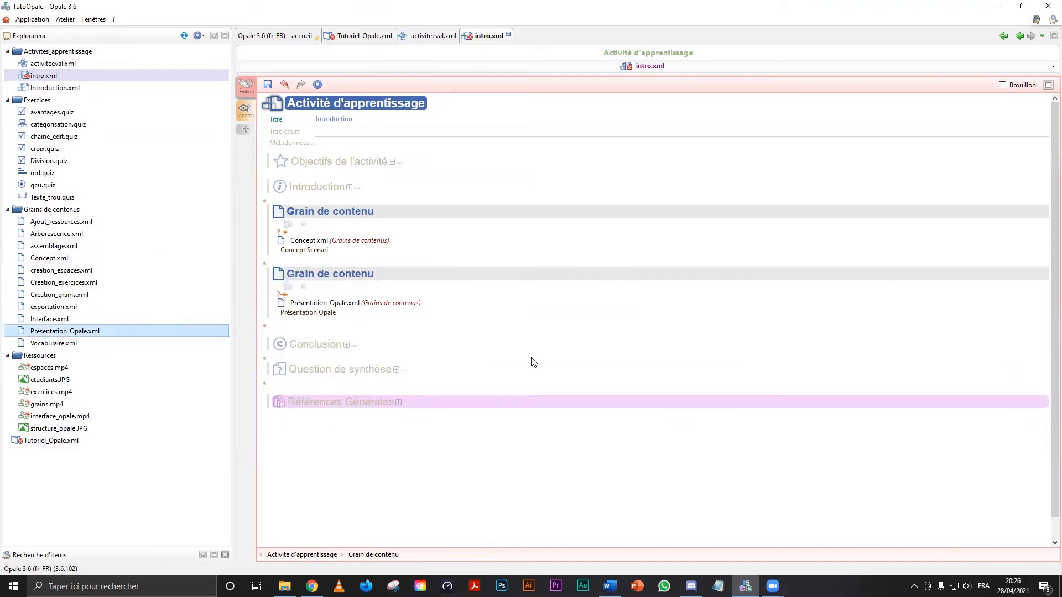
{"action": "left_click", "coordinate": [267, 86]}
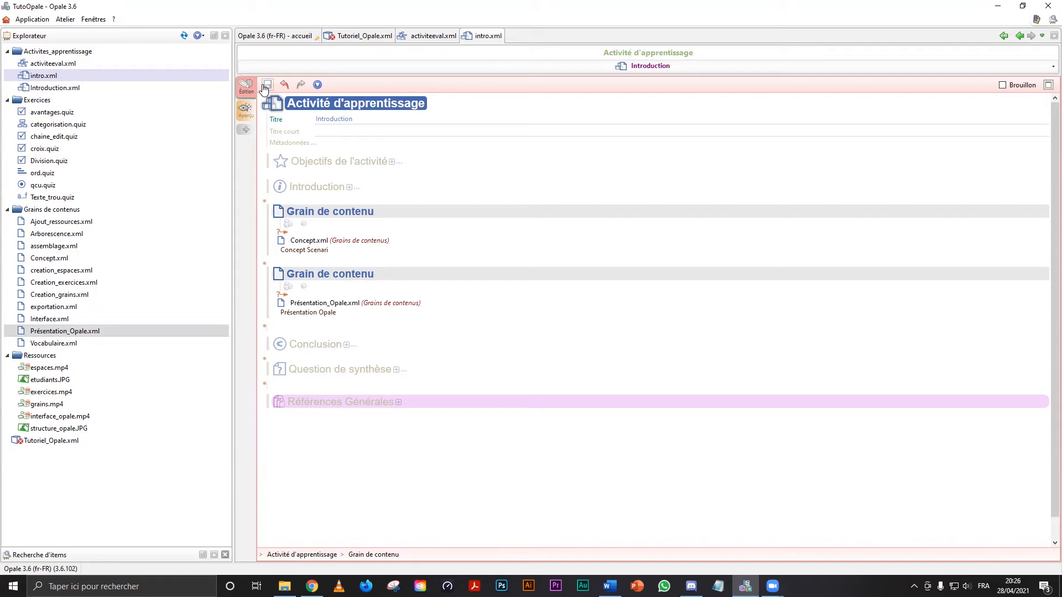
After checking the outline in Word, create an Activité d'apprentissage item named Organisation in Activites_apprentissage, titled Organisation structurelle
{"action": "key", "text": "alt+Tab"}
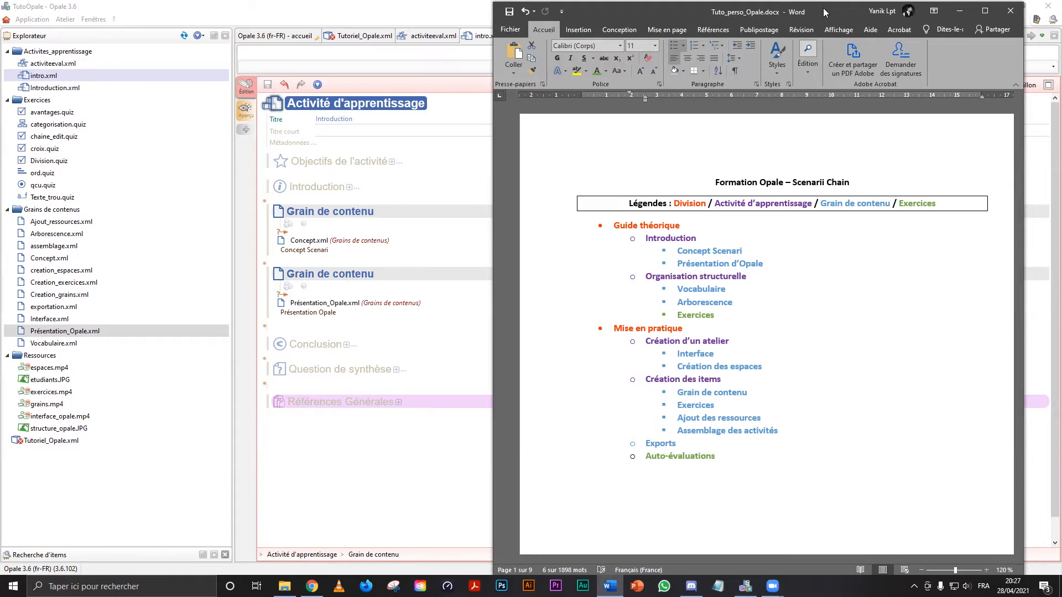
{"action": "left_click", "coordinate": [960, 11]}
{"action": "right_click", "coordinate": [52, 51]}
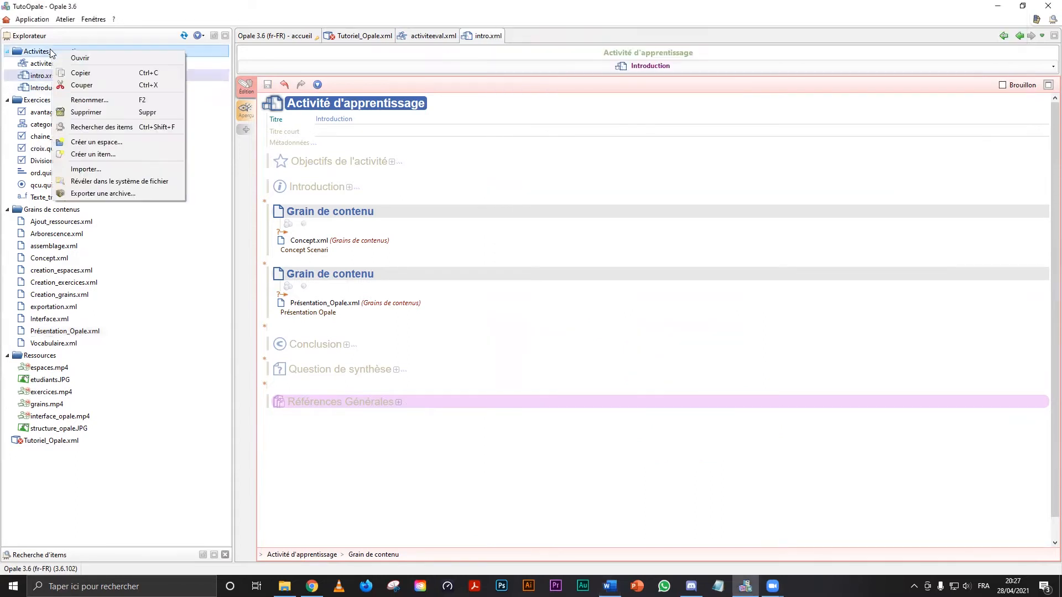
{"action": "left_click", "coordinate": [93, 153]}
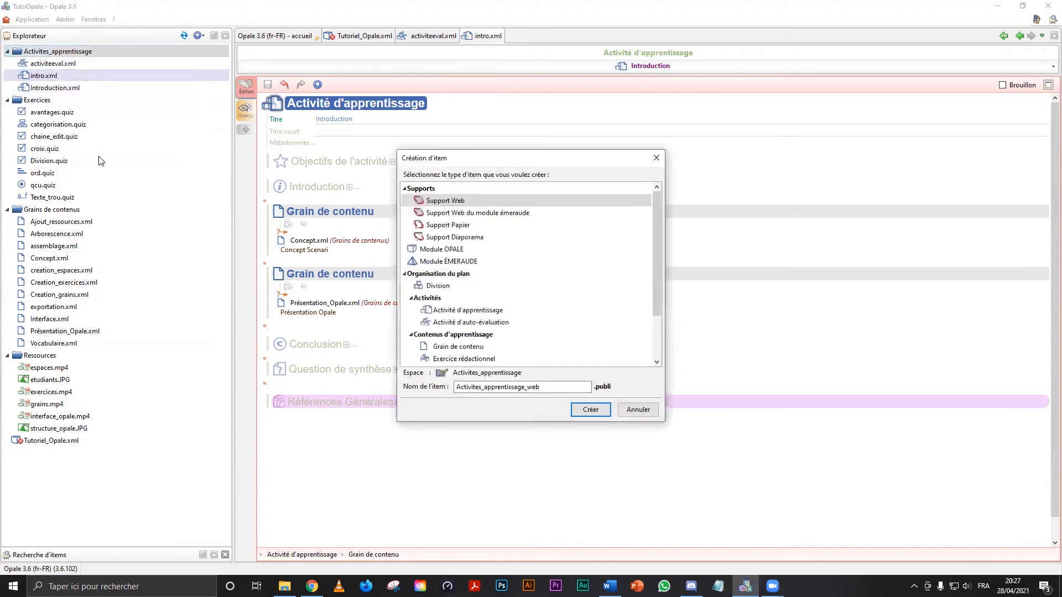
{"action": "left_click", "coordinate": [526, 311]}
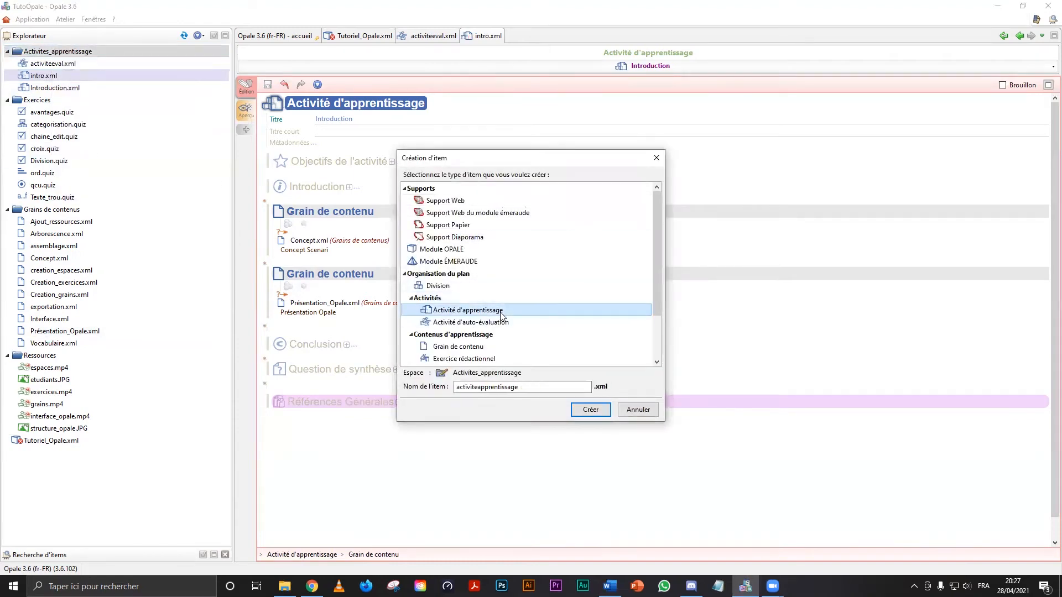
{"action": "double_click", "coordinate": [544, 392]}
{"action": "type", "text": "Or"}
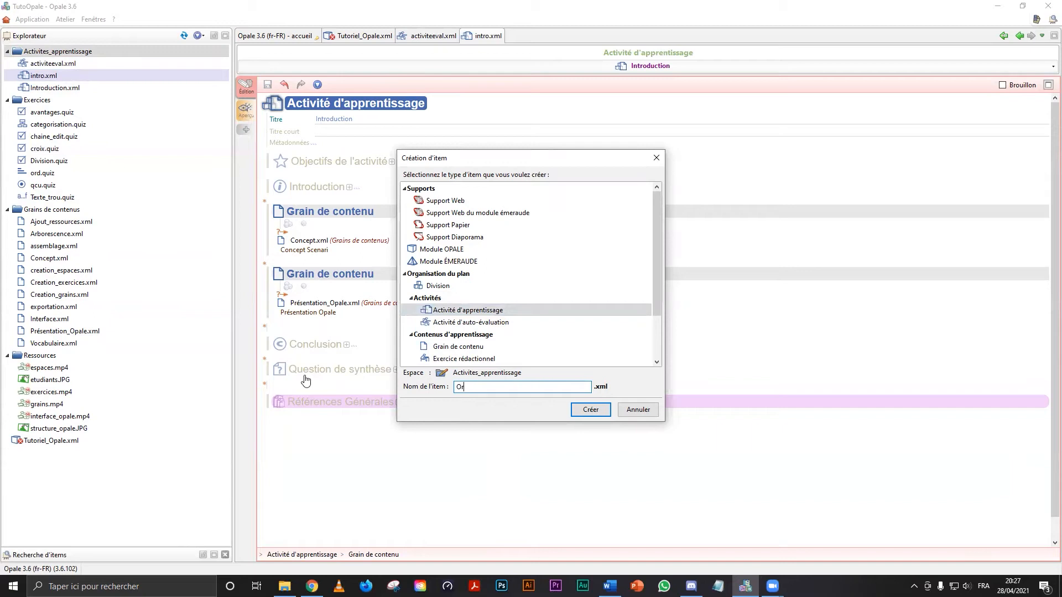
{"action": "type", "text": "ganisation"}
{"action": "left_click", "coordinate": [590, 409]}
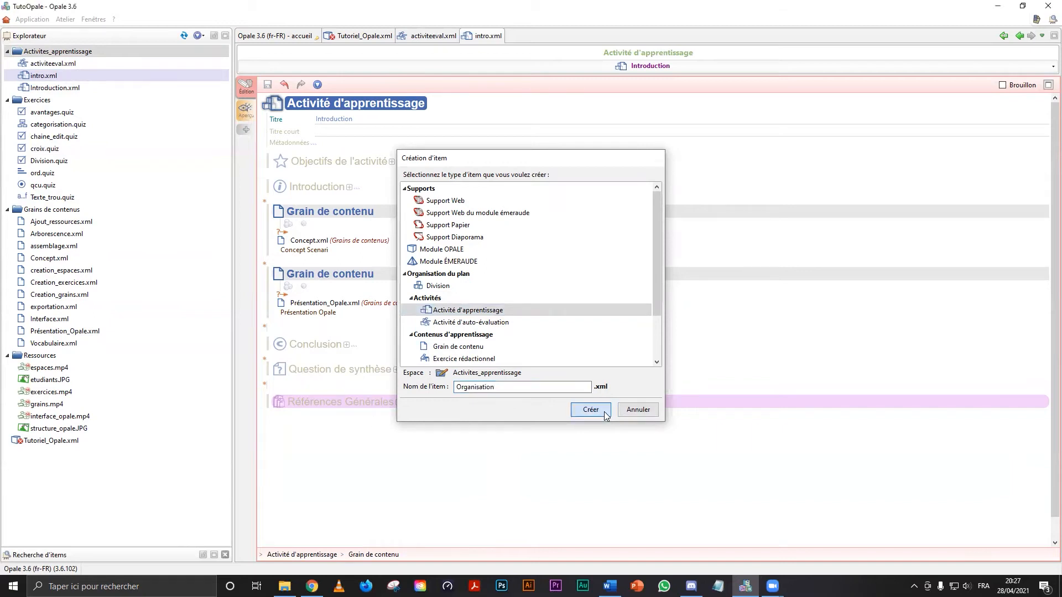
{"action": "left_click", "coordinate": [404, 120]}
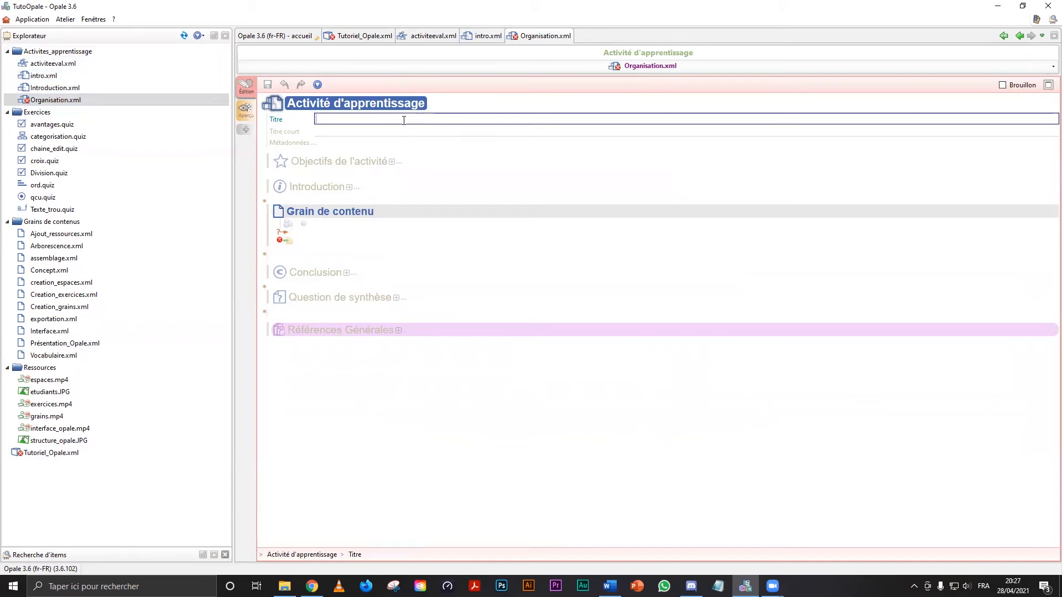
{"action": "type", "text": "Organisation structurelle"}
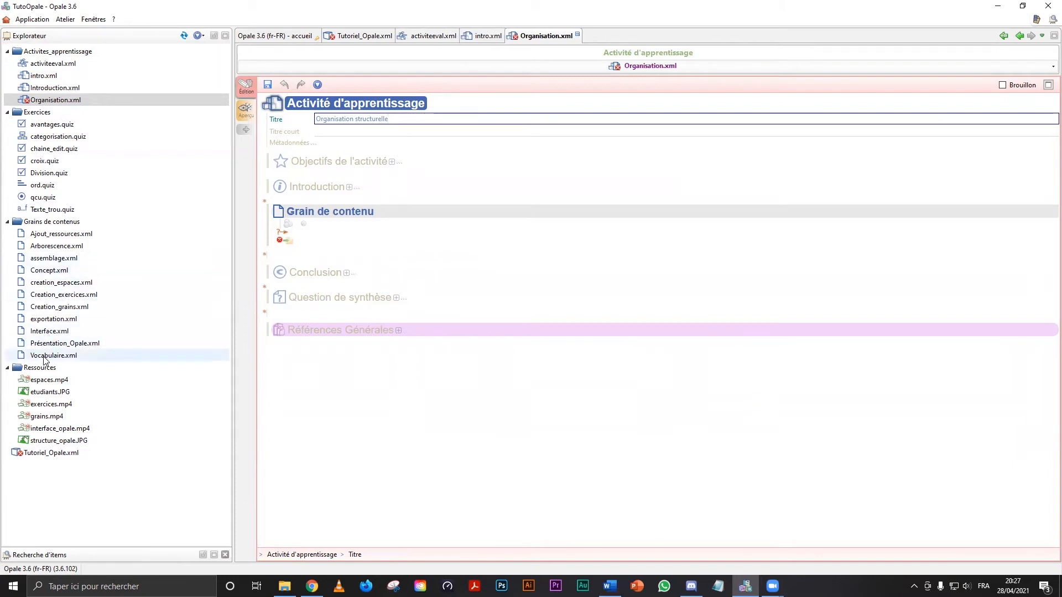
Link Vocabulaire.xml to the first content grain and add a second Grain de contenu linked to Arborescence.xml
{"action": "left_click_drag", "start_coordinate": [44, 359], "coordinate": [308, 243]}
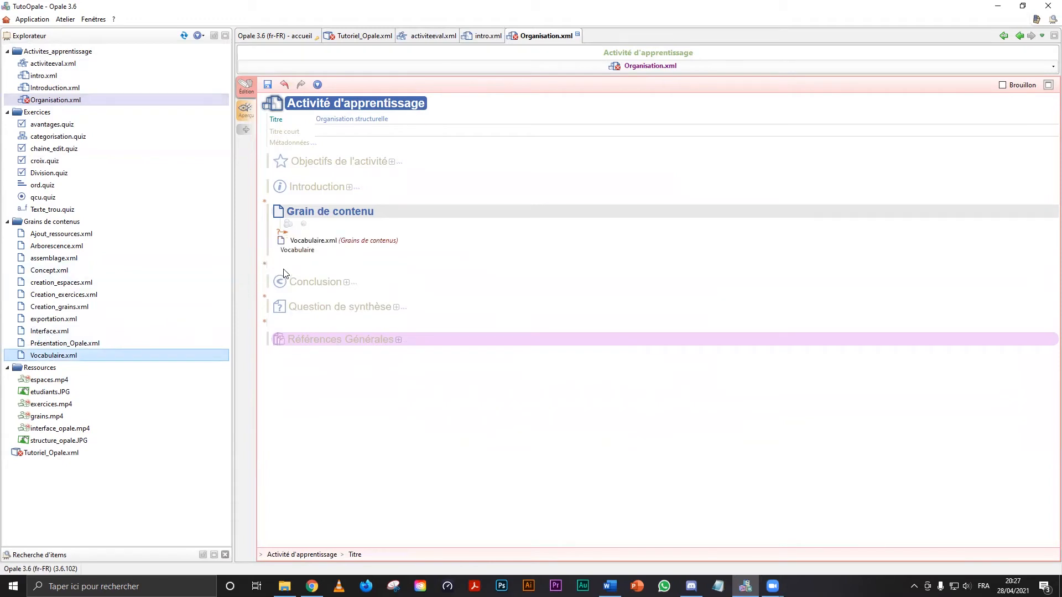
{"action": "left_click", "coordinate": [264, 265]}
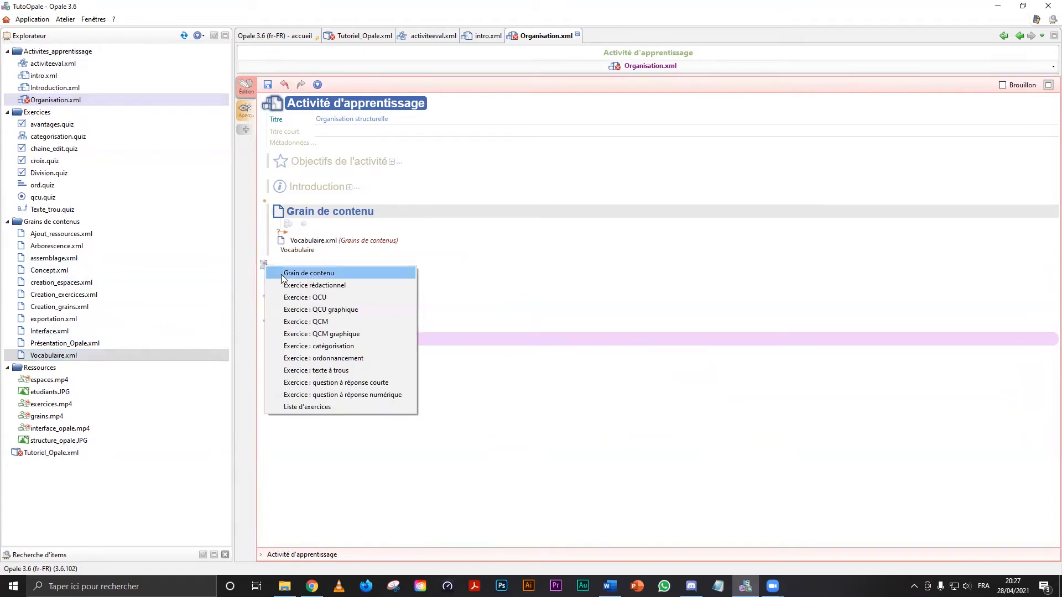
{"action": "left_click", "coordinate": [281, 274]}
{"action": "left_click_drag", "start_coordinate": [61, 246], "coordinate": [303, 308]}
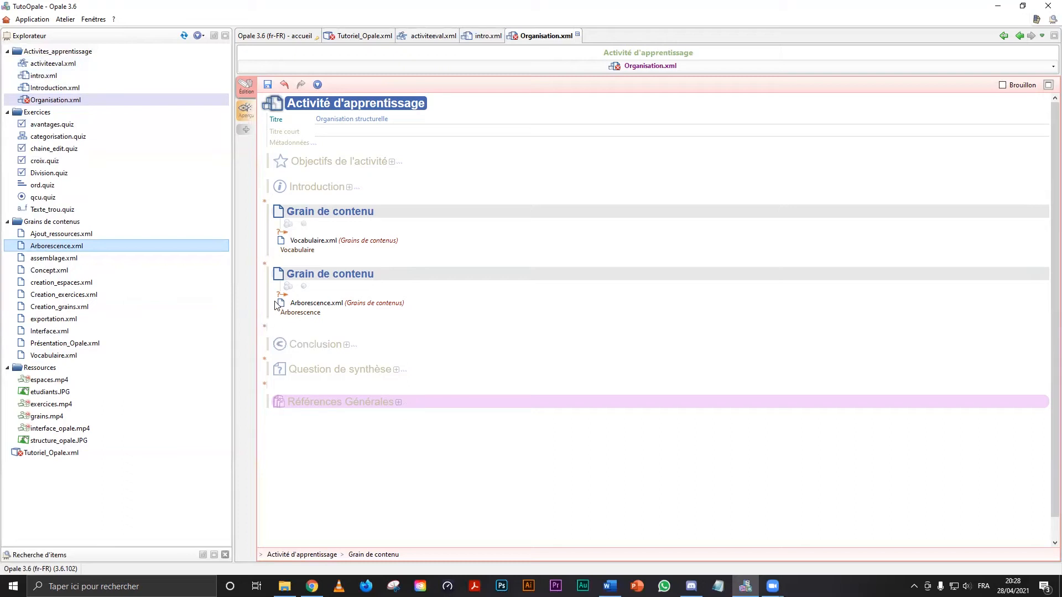
Add a Liste d'exercices after the Arborescence grain, replace its default QCU with a QCM exercise, and link Division.quiz to it
{"action": "left_click", "coordinate": [264, 329]}
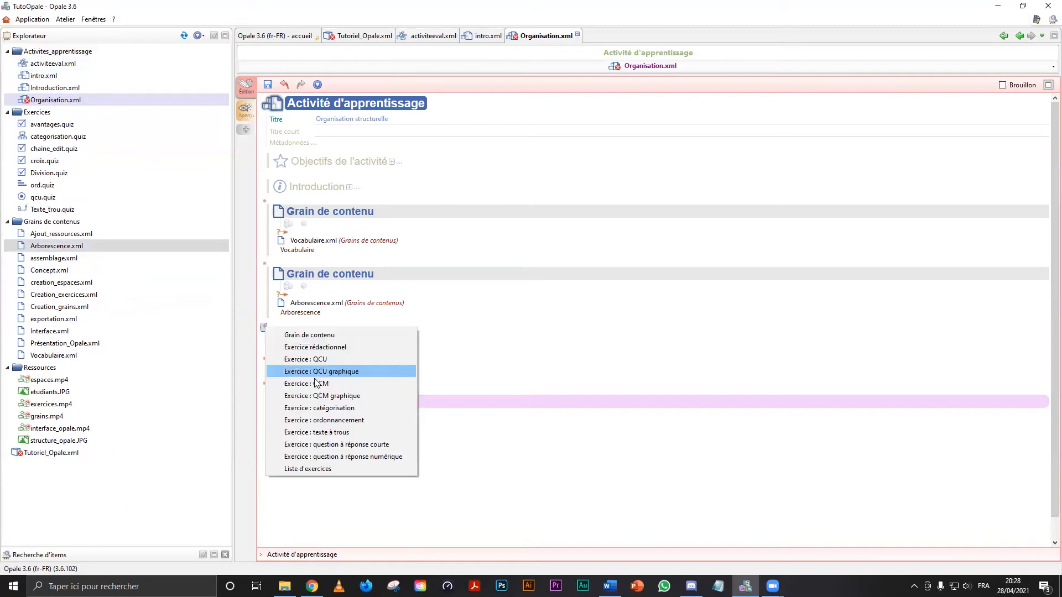
{"action": "left_click", "coordinate": [319, 469]}
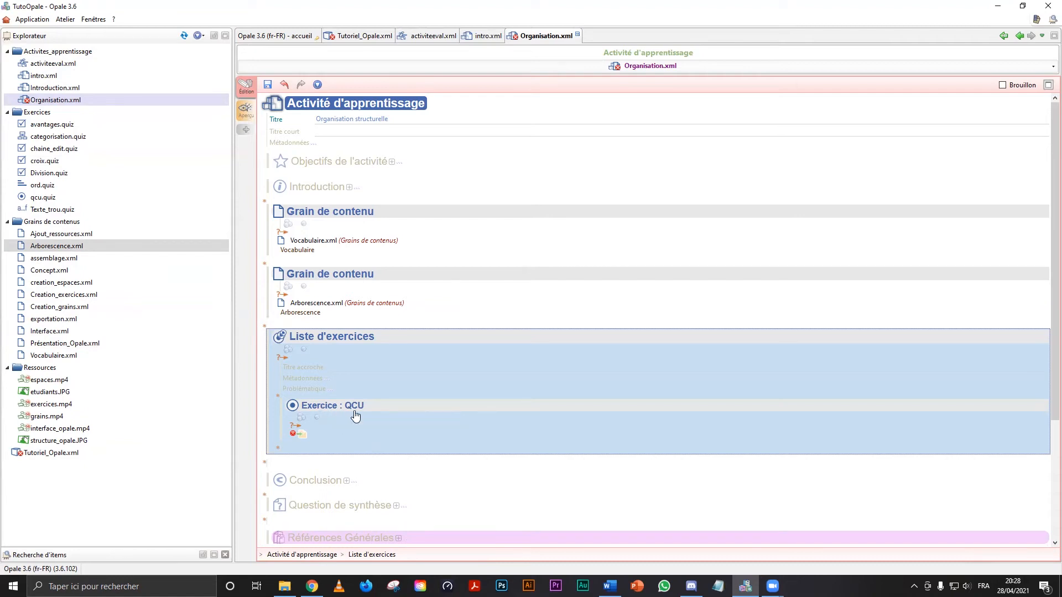
{"action": "left_click", "coordinate": [277, 448]}
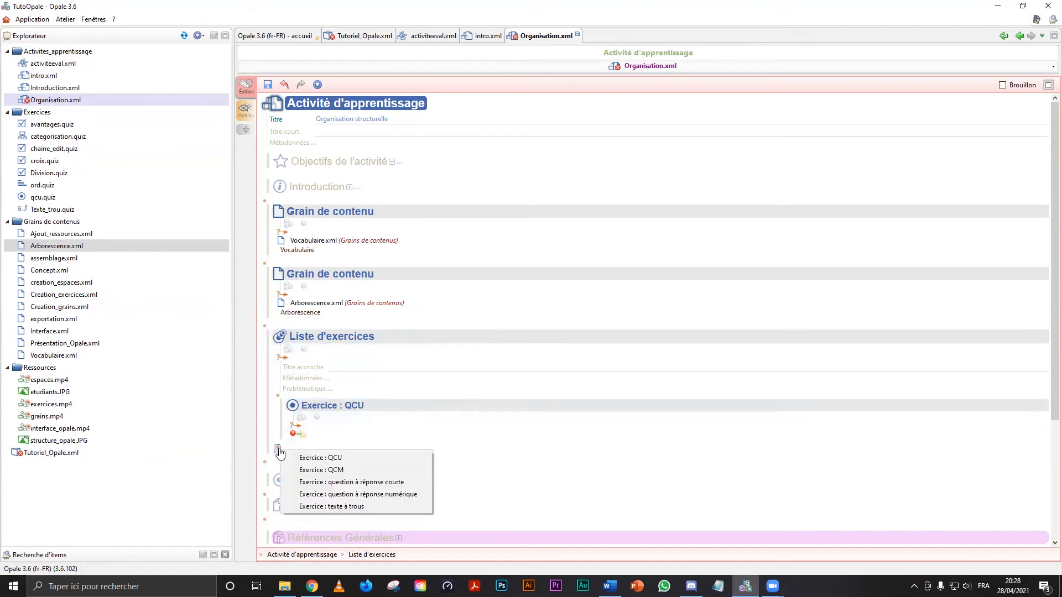
{"action": "left_click", "coordinate": [299, 470]}
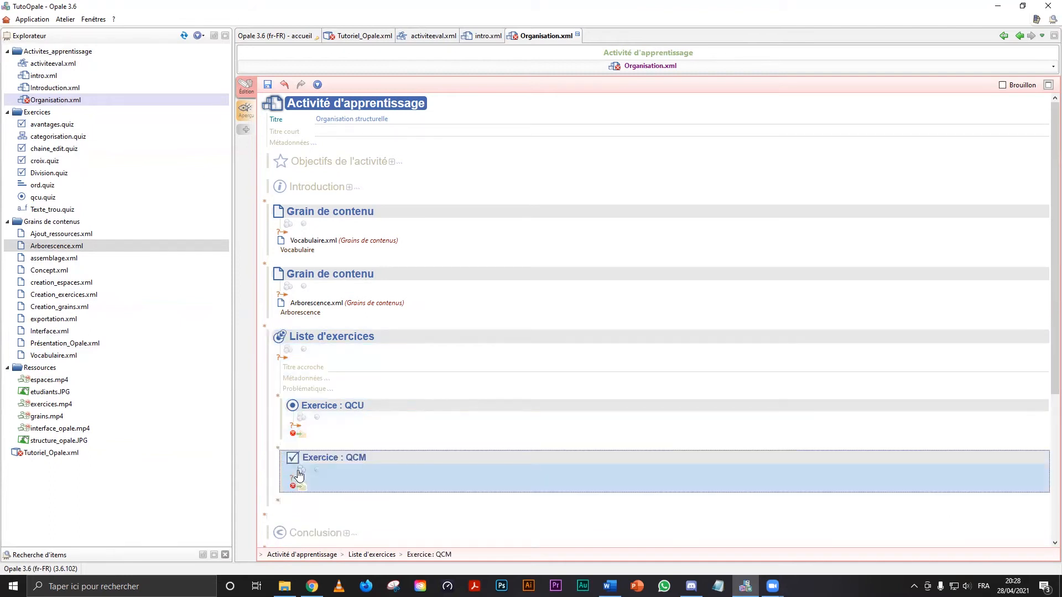
{"action": "left_click", "coordinate": [360, 408]}
{"action": "right_click", "coordinate": [360, 408]}
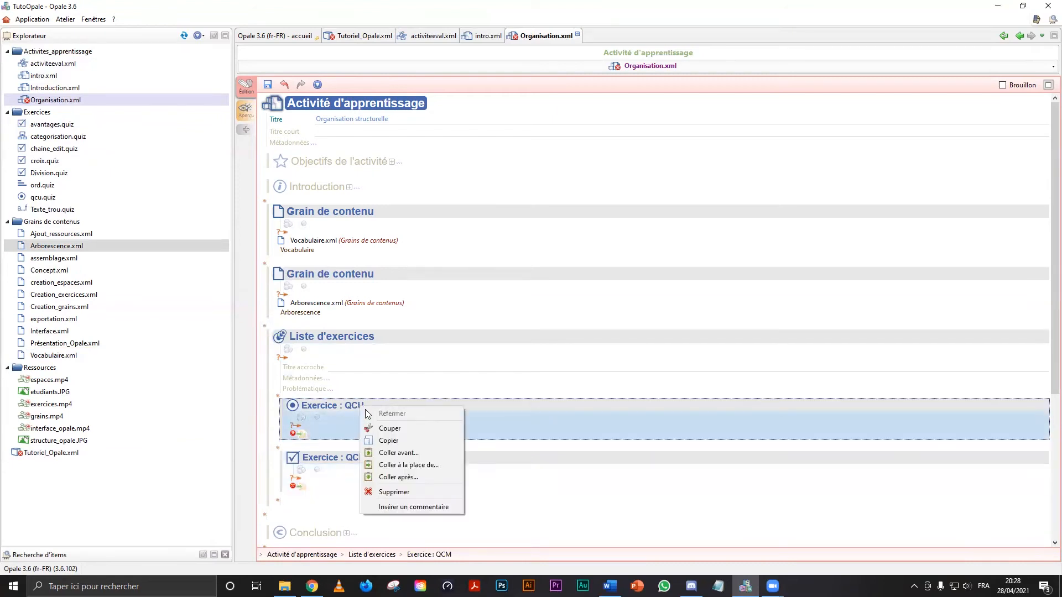
{"action": "left_click", "coordinate": [387, 492]}
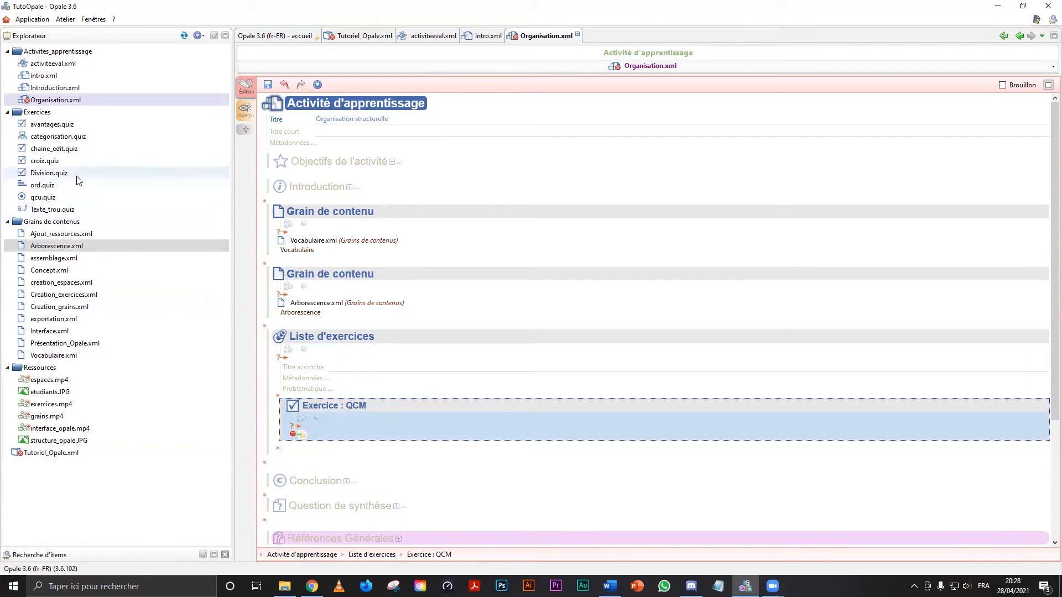
{"action": "left_click_drag", "start_coordinate": [47, 176], "coordinate": [315, 441]}
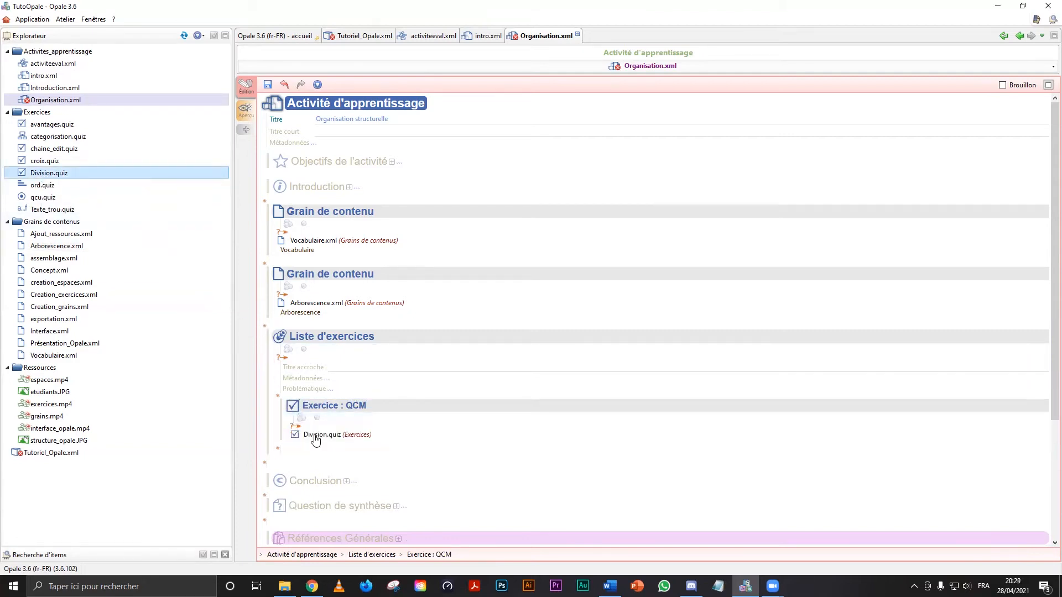
Add a QCU exercise below the QCM in the exercise list and link qcu.quiz to it
{"action": "left_click", "coordinate": [279, 452]}
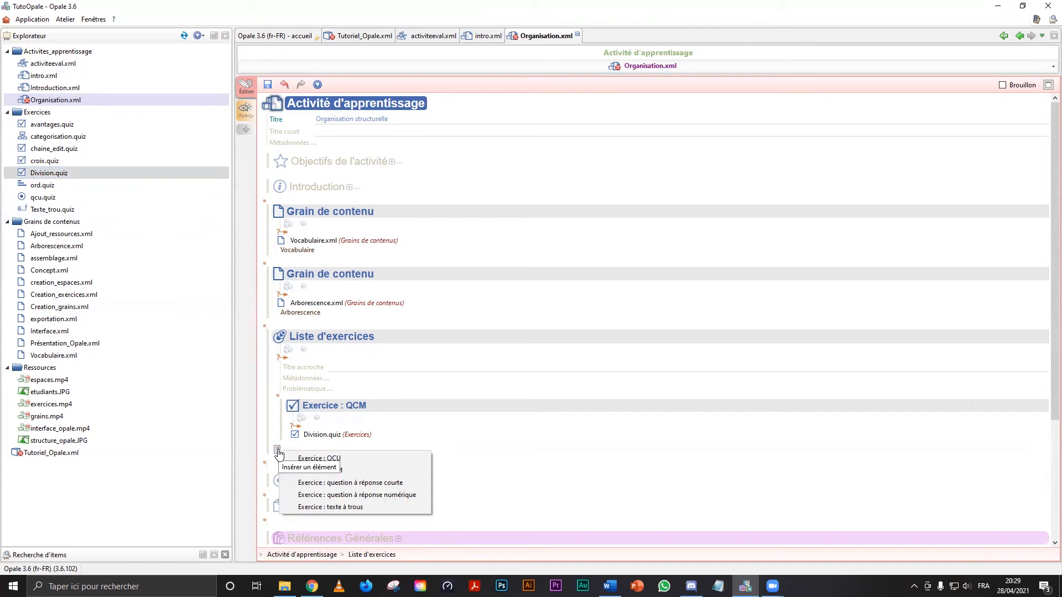
{"action": "left_click", "coordinate": [313, 459]}
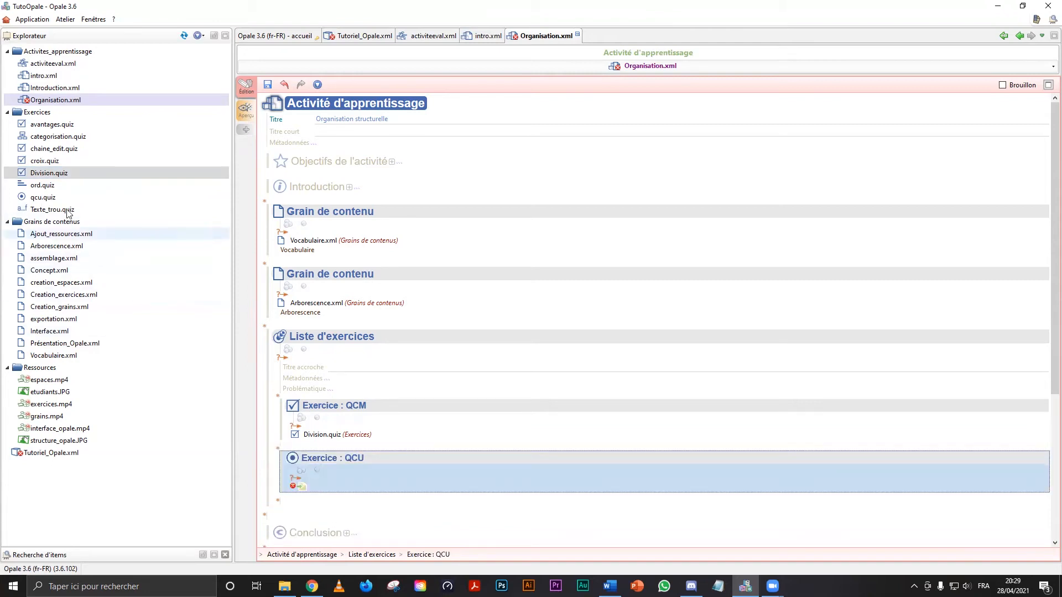
{"action": "left_click_drag", "start_coordinate": [44, 198], "coordinate": [319, 491]}
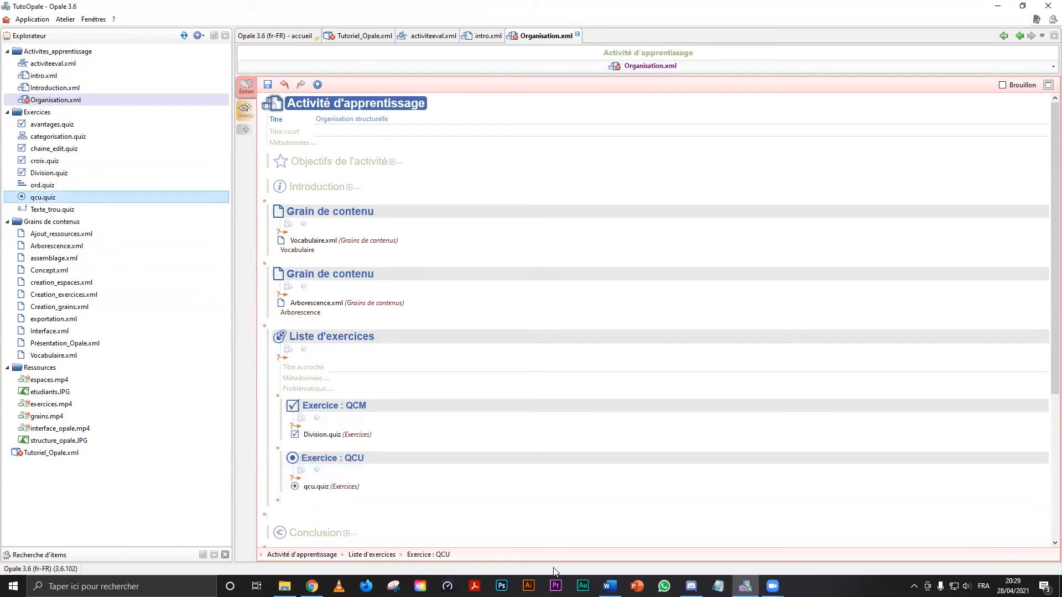
Add a texte à trous exercise at the end of the exercise list, link Texte_trou.quiz to it, and save the activity
{"action": "scroll", "coordinate": [474, 501], "scroll_direction": "down", "scroll_amount": 1}
{"action": "scroll", "coordinate": [474, 500], "scroll_direction": "down", "scroll_amount": 1}
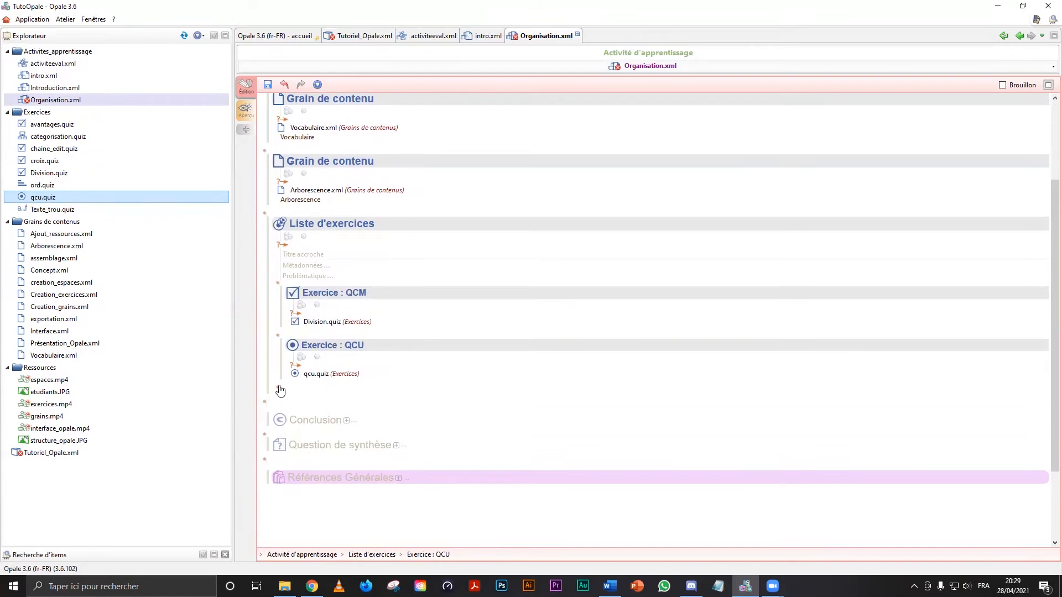
{"action": "left_click", "coordinate": [277, 389]}
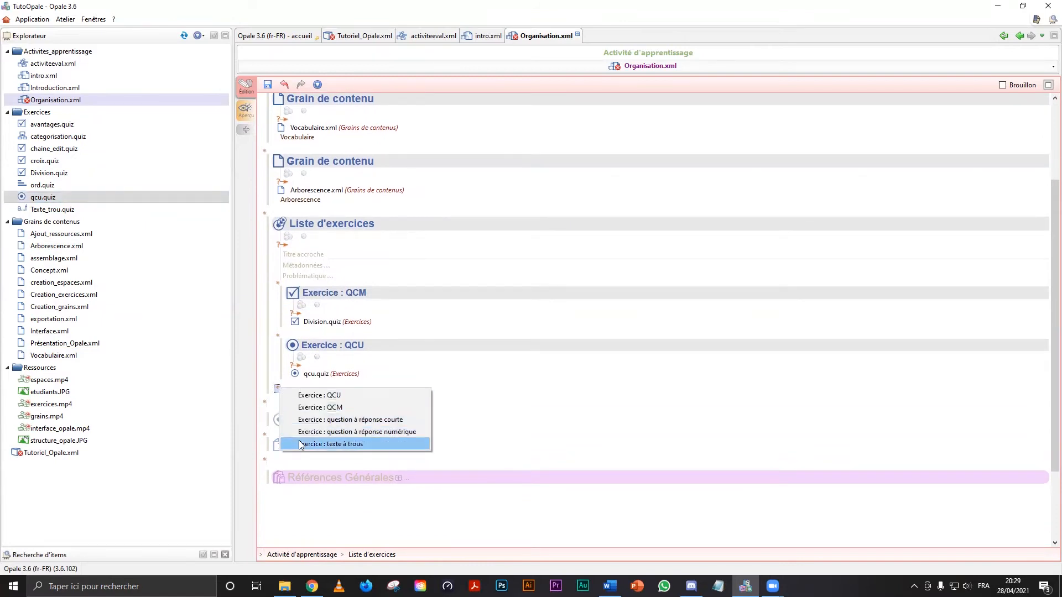
{"action": "left_click", "coordinate": [330, 444]}
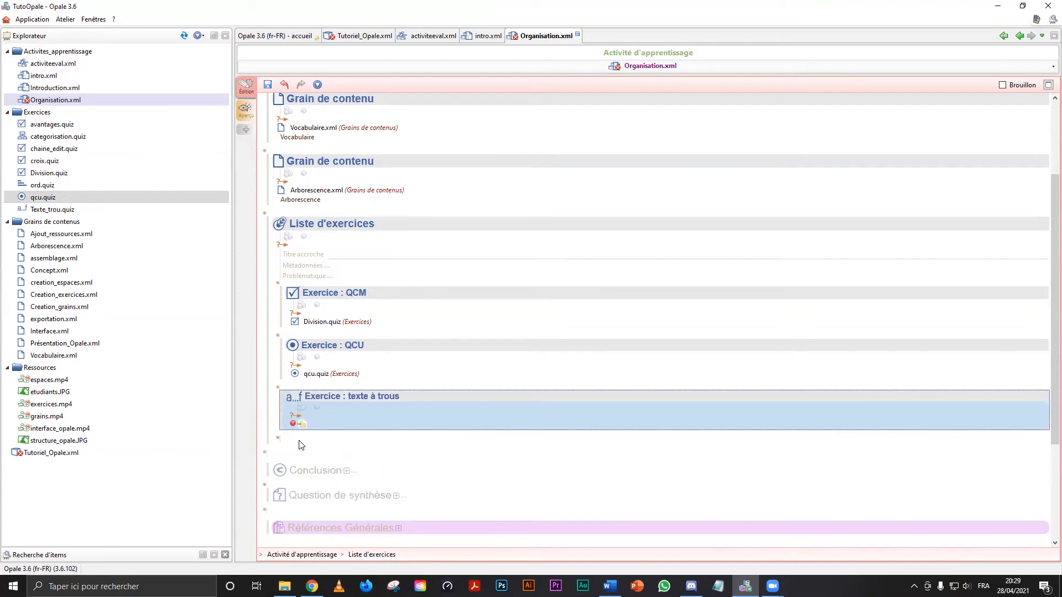
{"action": "left_click_drag", "start_coordinate": [60, 209], "coordinate": [304, 432]}
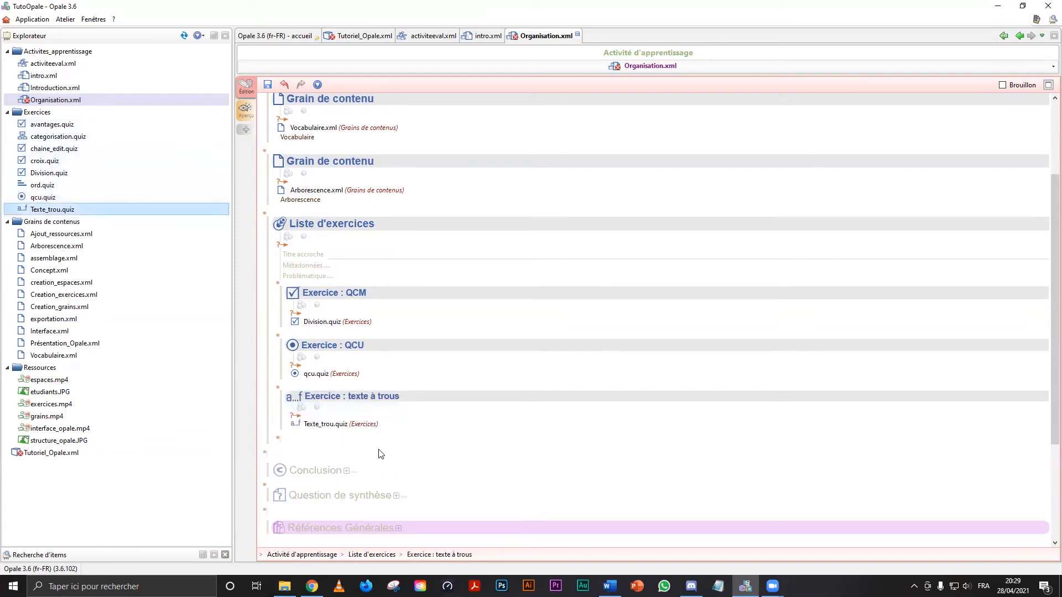
{"action": "left_click", "coordinate": [267, 84]}
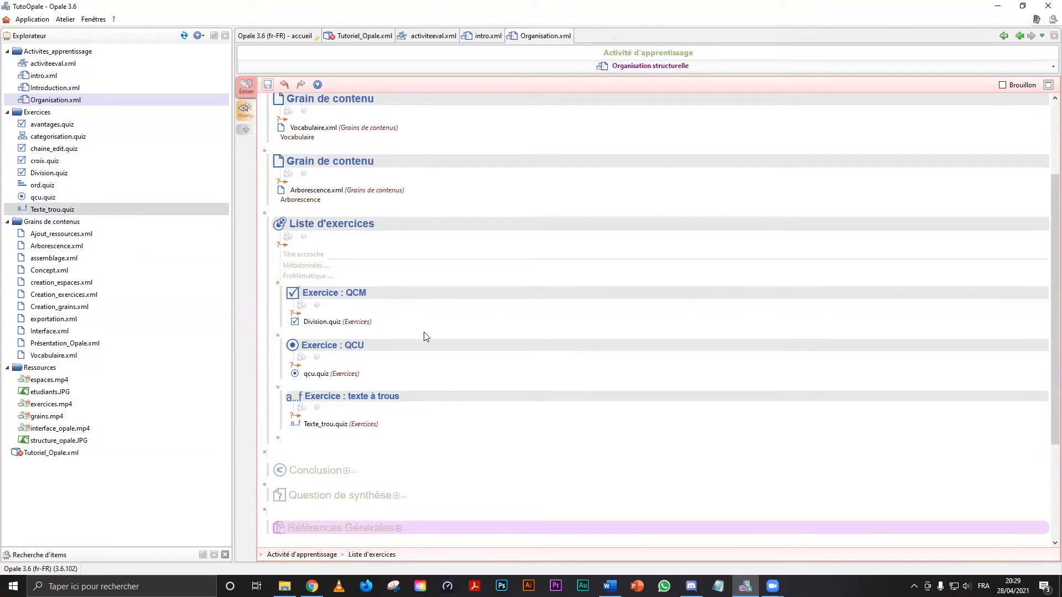
{"action": "scroll", "coordinate": [496, 388], "scroll_direction": "up", "scroll_amount": 3}
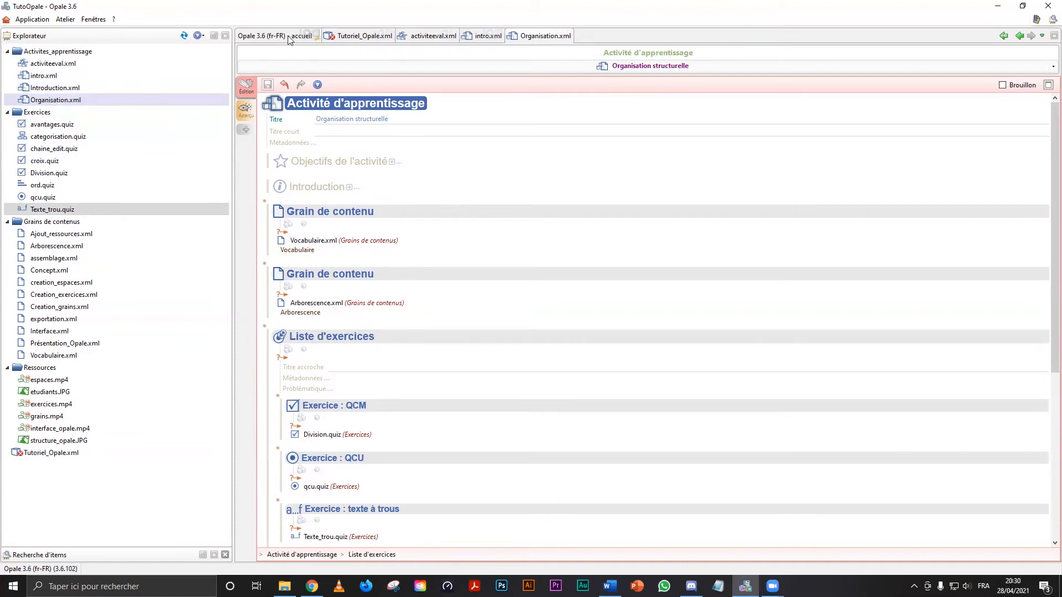
Check the course outline in the Word document, and add a Division above the Activité d'apprentissage in the Tutoriel_Opale.xml module
{"action": "left_click", "coordinate": [359, 37]}
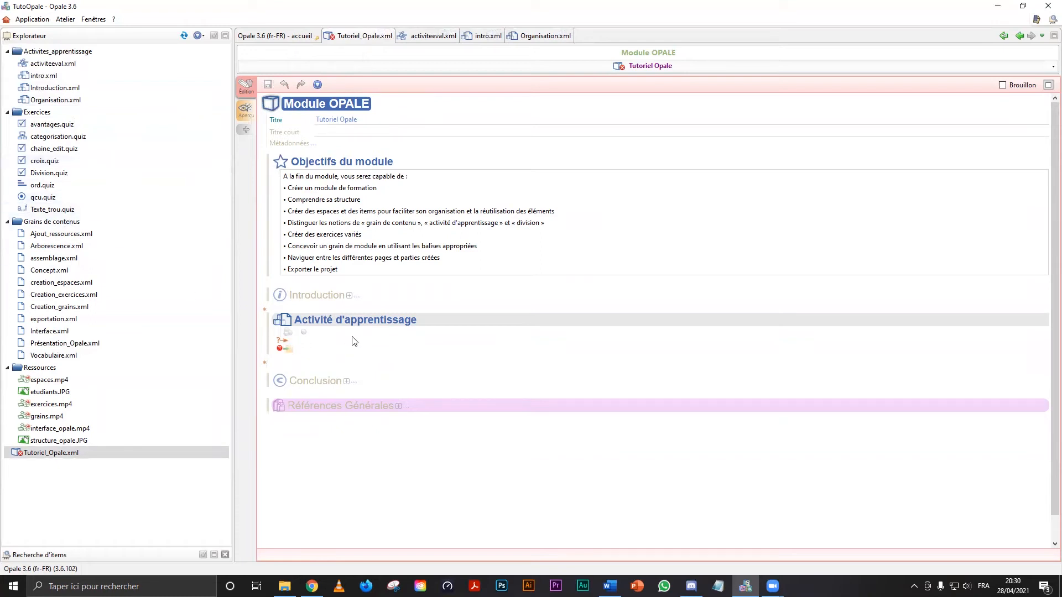
{"action": "key", "text": "alt+Tab"}
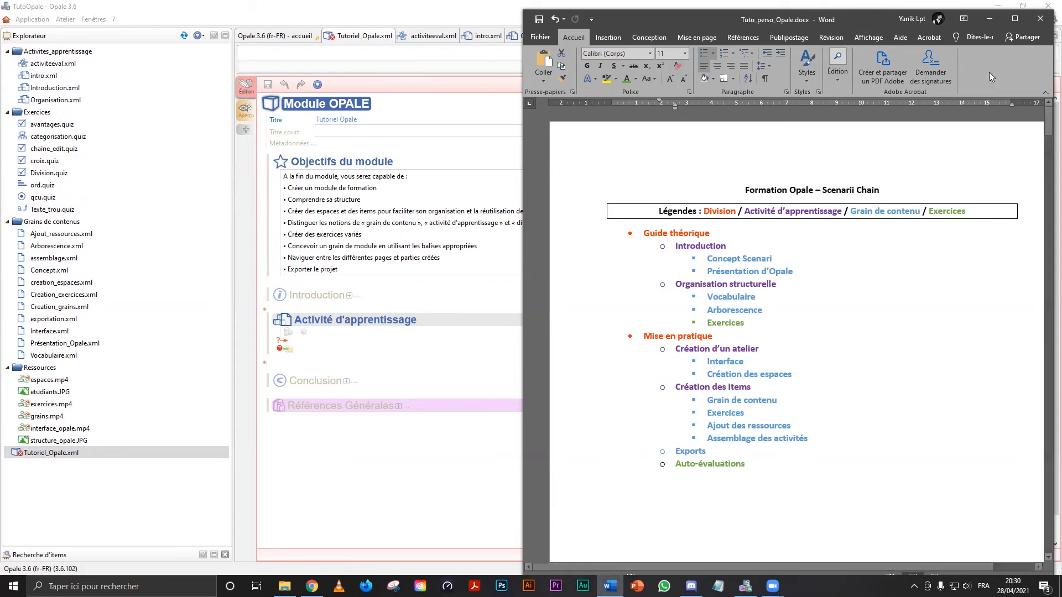
{"action": "left_click", "coordinate": [989, 21]}
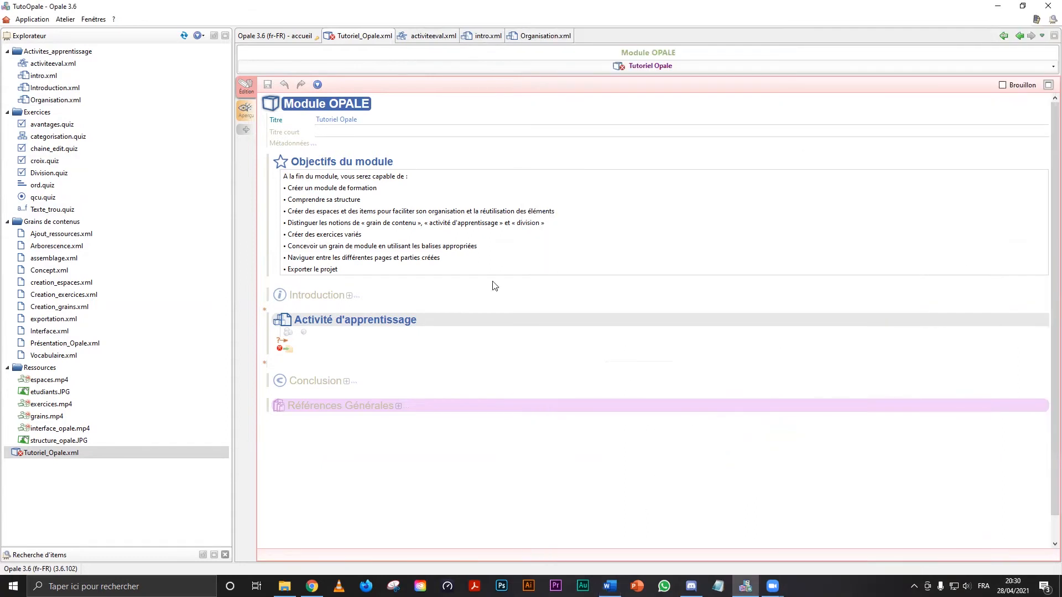
{"action": "left_click", "coordinate": [264, 310]}
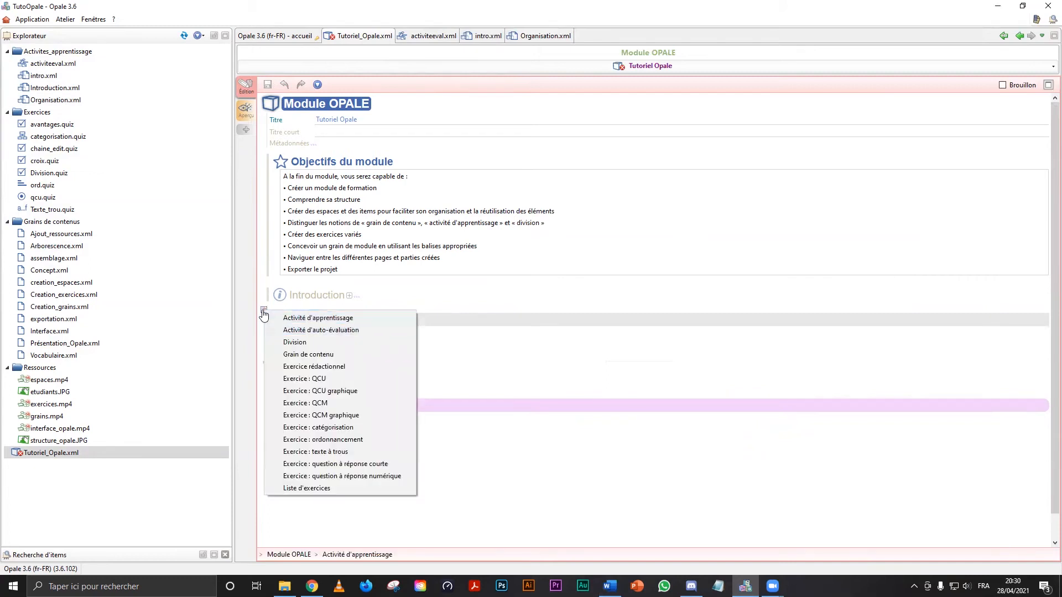
{"action": "left_click", "coordinate": [284, 343]}
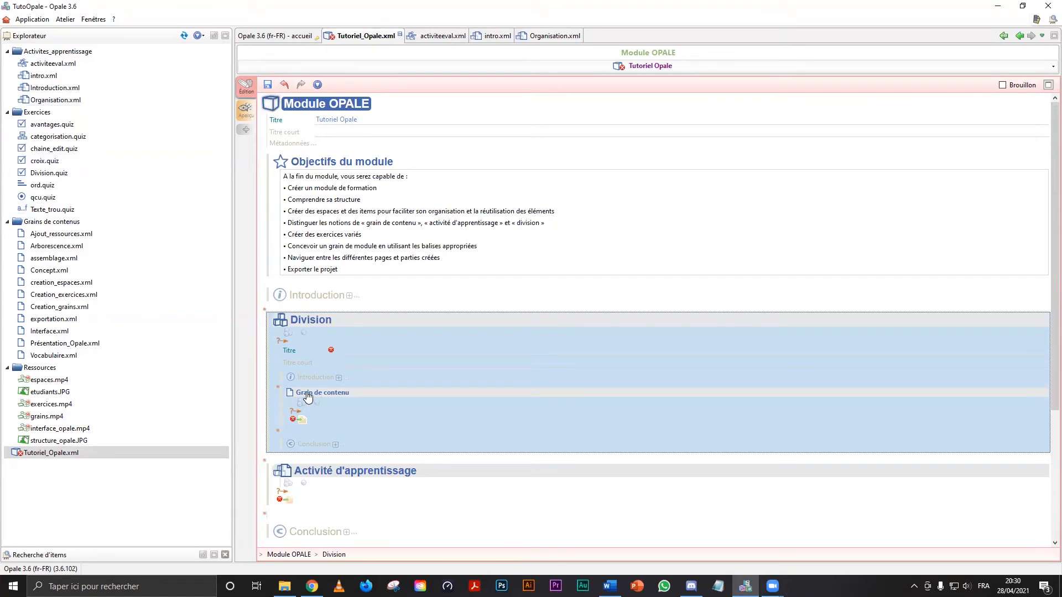
Replace the division's default Grain de contenu with an Activité d'apprentissage and link intro.xml to it
{"action": "left_click", "coordinate": [277, 432]}
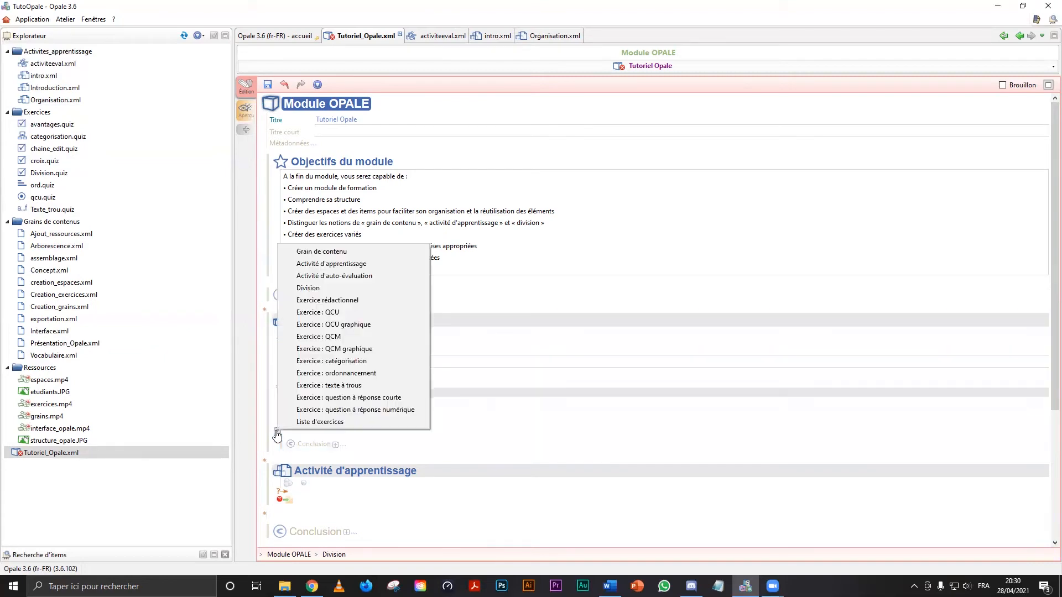
{"action": "left_click", "coordinate": [347, 265]}
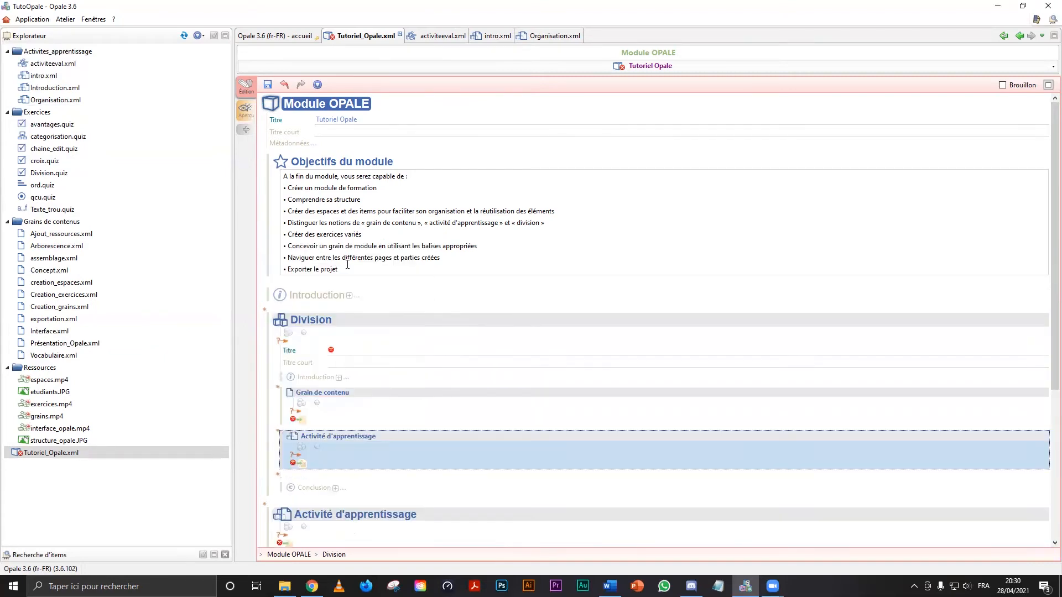
{"action": "left_click", "coordinate": [307, 398]}
{"action": "right_click", "coordinate": [307, 398]}
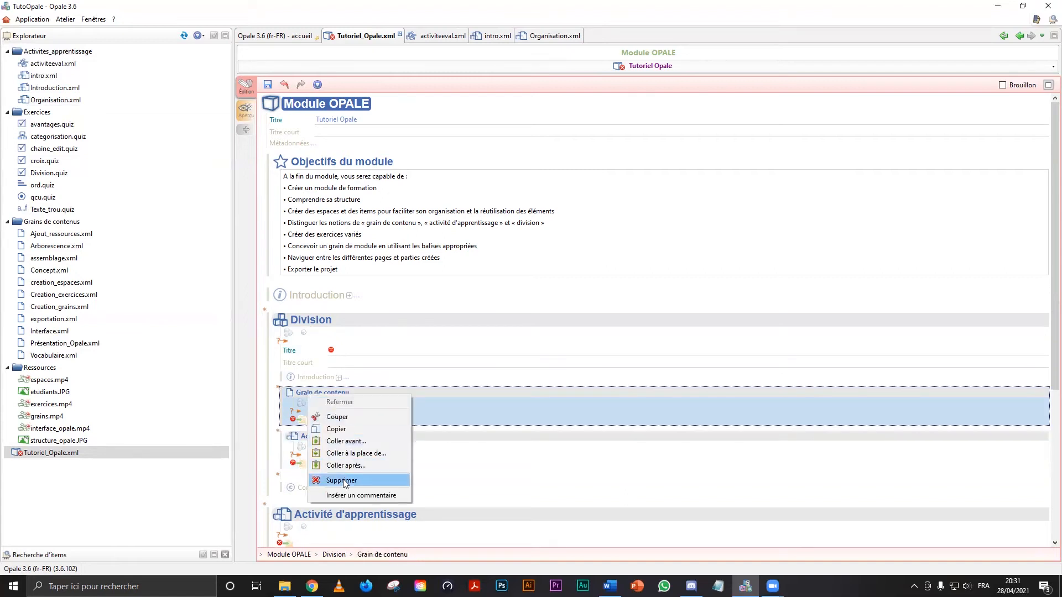
{"action": "left_click", "coordinate": [346, 479]}
{"action": "mouse_move", "coordinate": [308, 423]}
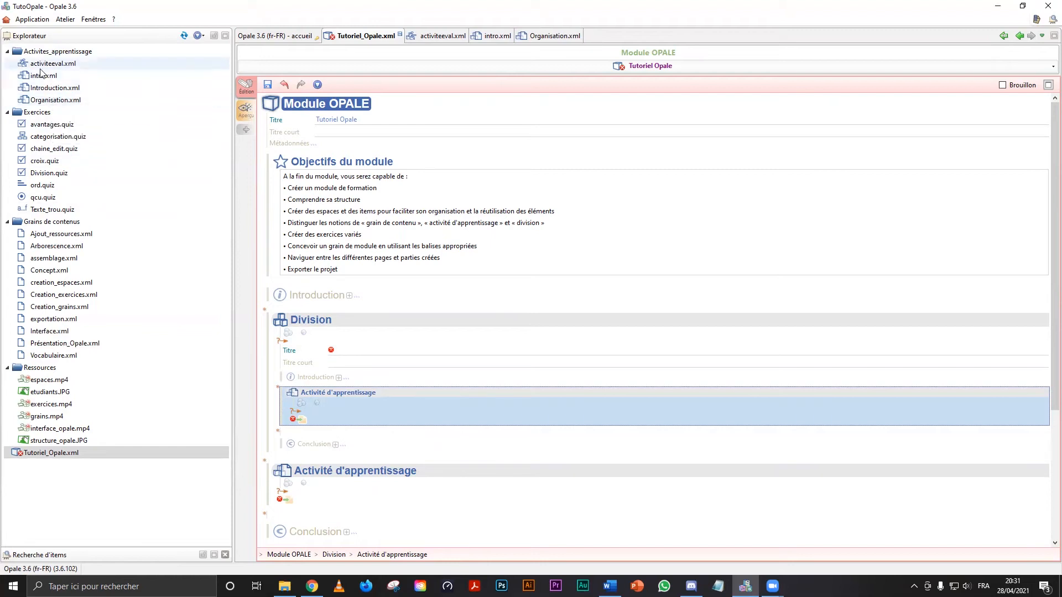
{"action": "left_click_drag", "start_coordinate": [39, 76], "coordinate": [310, 423]}
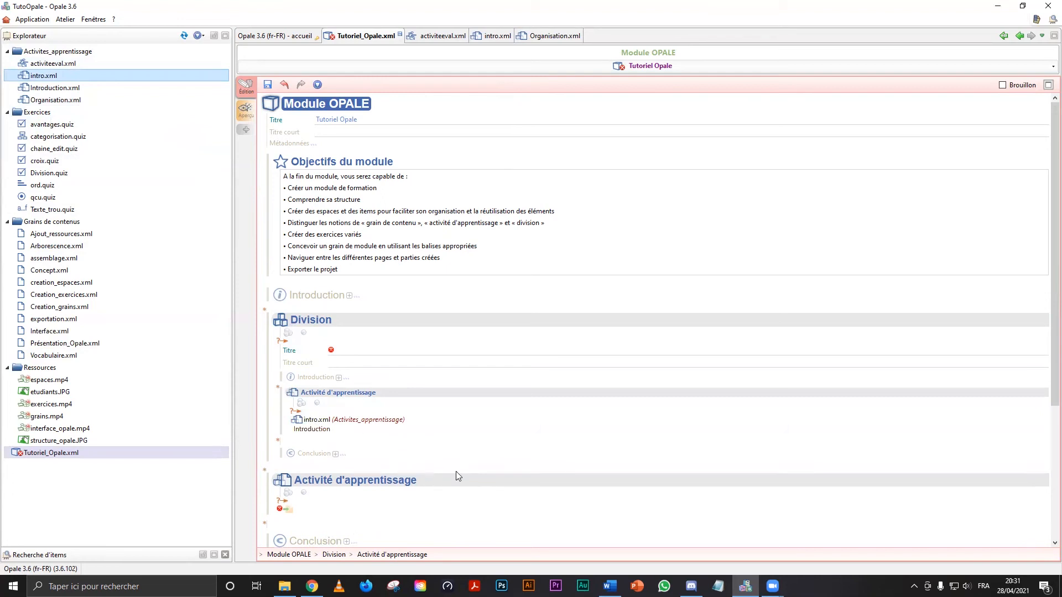
Add a second Activité d'apprentissage at the end of the division and link Organisation.xml to it
{"action": "left_click", "coordinate": [277, 443]}
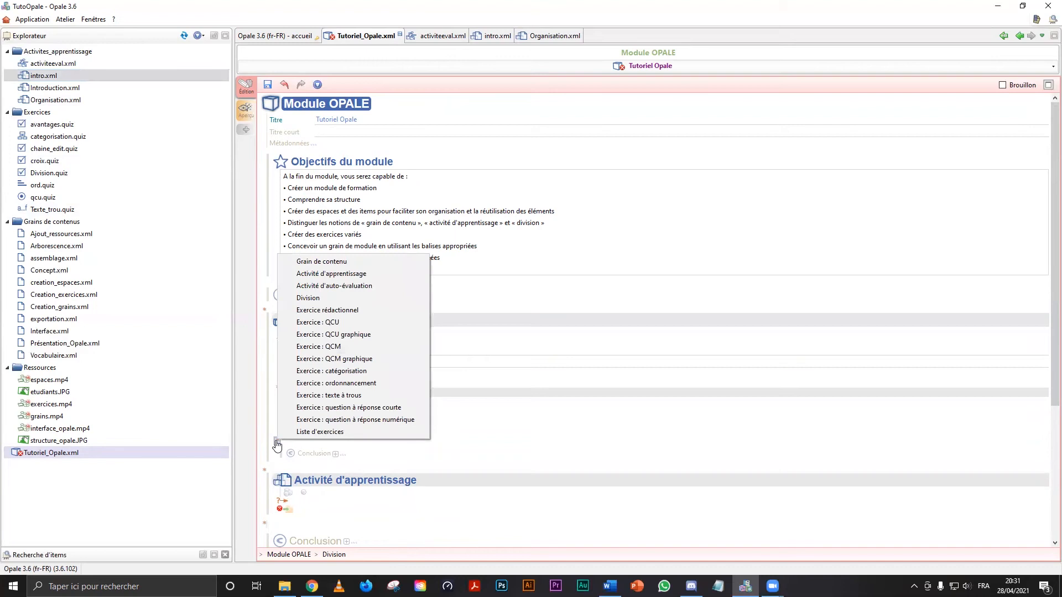
{"action": "left_click", "coordinate": [349, 275]}
{"action": "left_click_drag", "start_coordinate": [47, 101], "coordinate": [320, 477]}
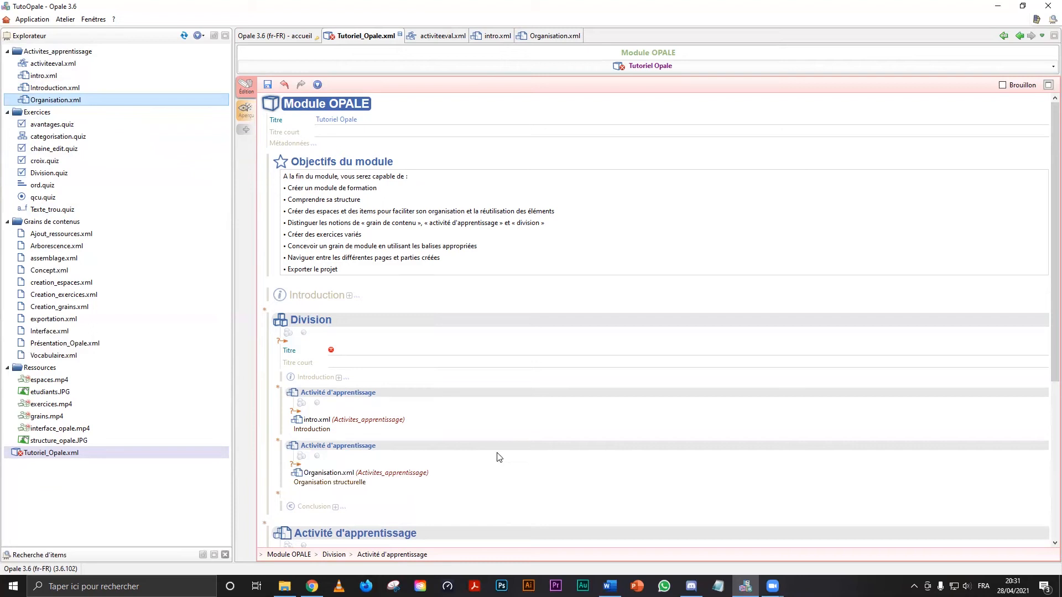
Title the division "Guide théorique" and save the module
{"action": "left_click", "coordinate": [347, 350]}
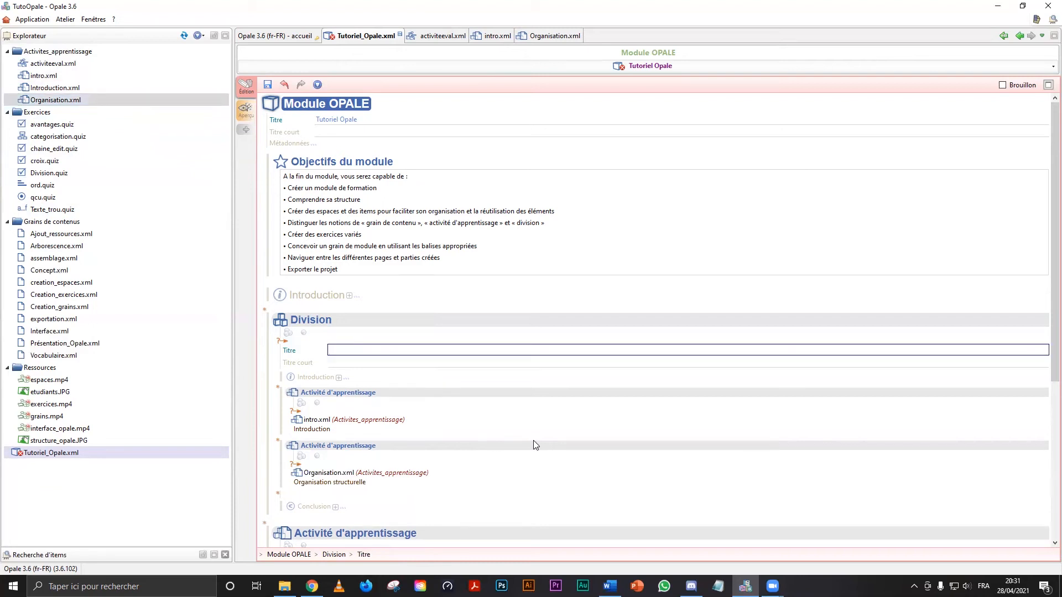
{"action": "type", "text": "Guide théorique"}
{"action": "key", "text": "ctrl+s"}
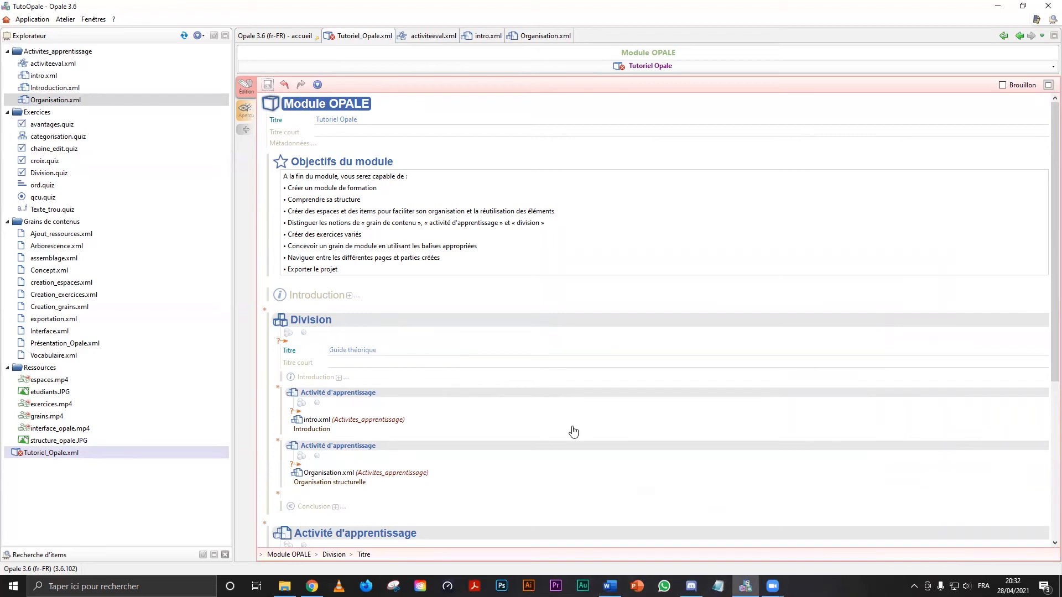
Preview the Tutoriel Opale module with the Sunrise (0.9.2) skin
{"action": "left_click", "coordinate": [247, 111]}
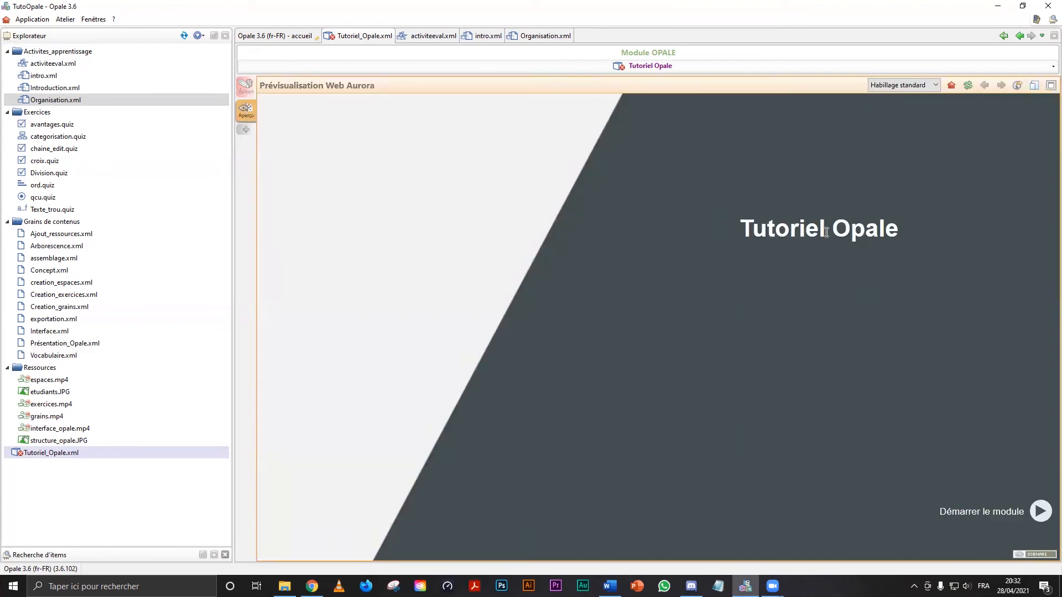
{"action": "left_click", "coordinate": [935, 87]}
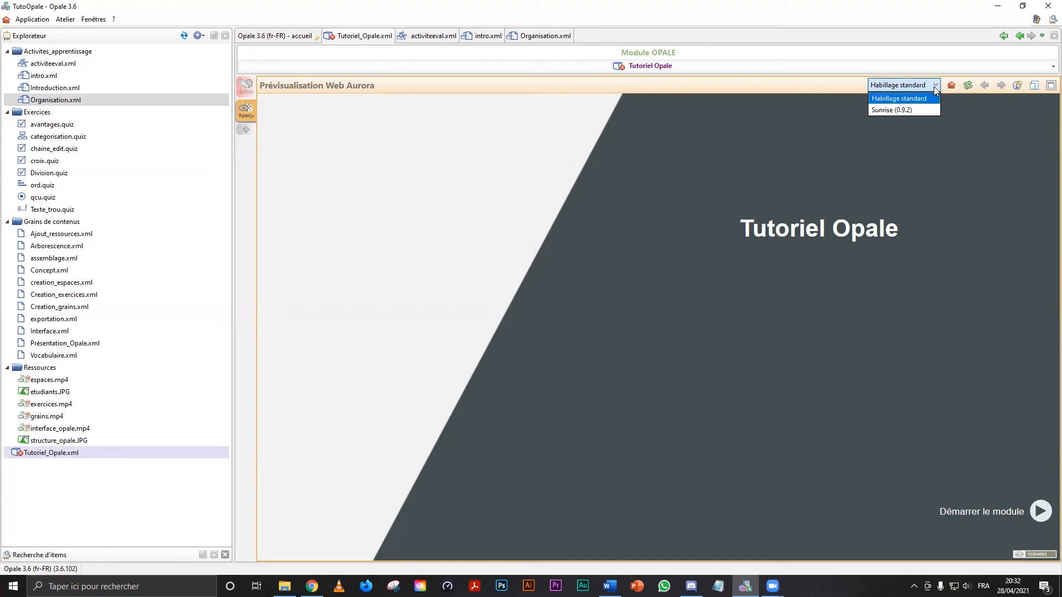
{"action": "left_click", "coordinate": [914, 110]}
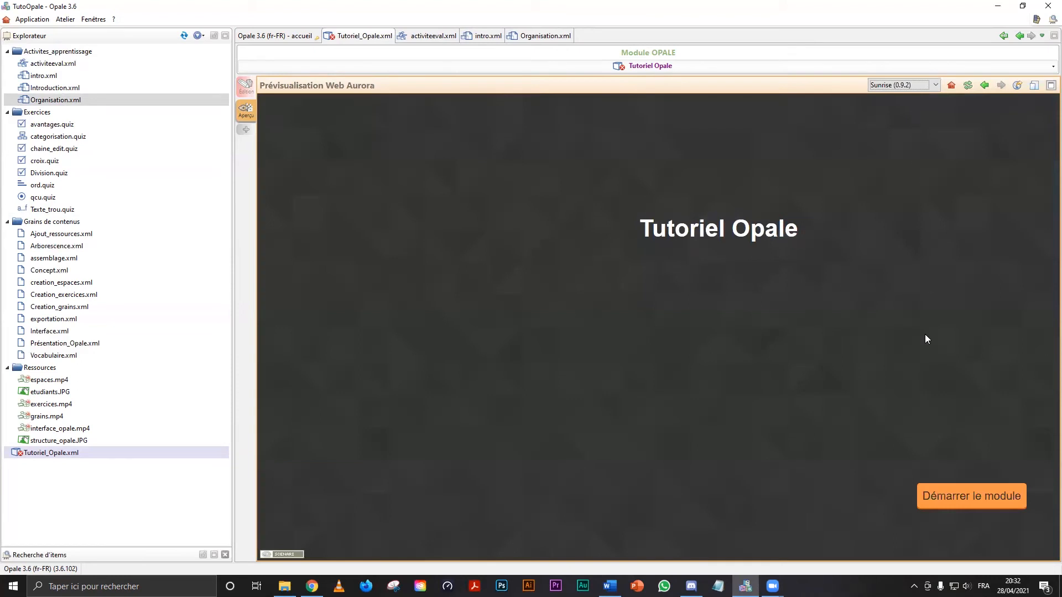
Start the previewed module, expand Guide théorique and its Introduction, and page through from Objectifs to the Liste d'exercices
{"action": "left_click", "coordinate": [1008, 505]}
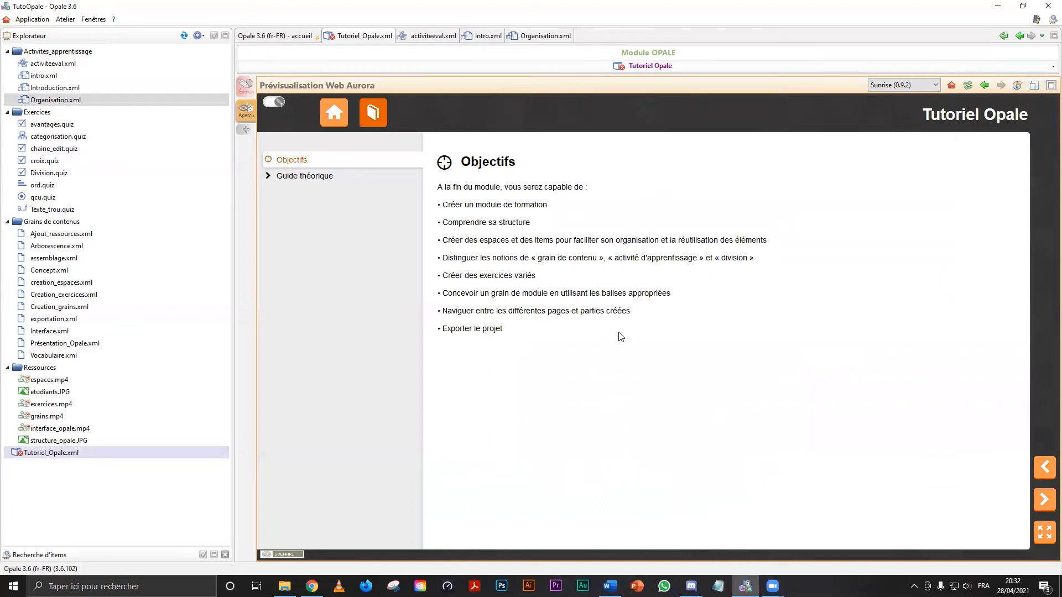
{"action": "left_click", "coordinate": [269, 176]}
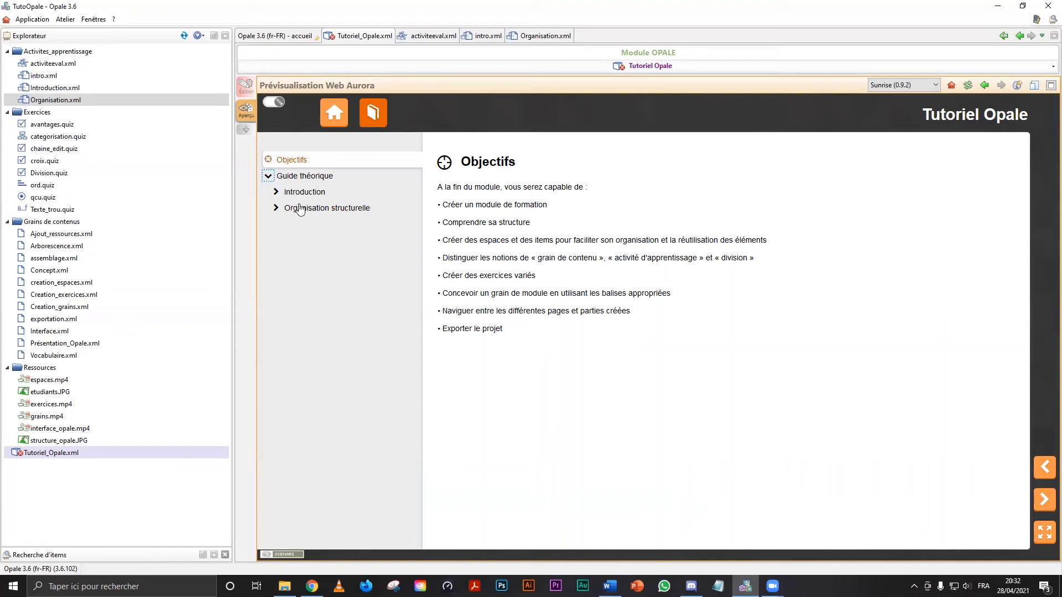
{"action": "left_click", "coordinate": [279, 195]}
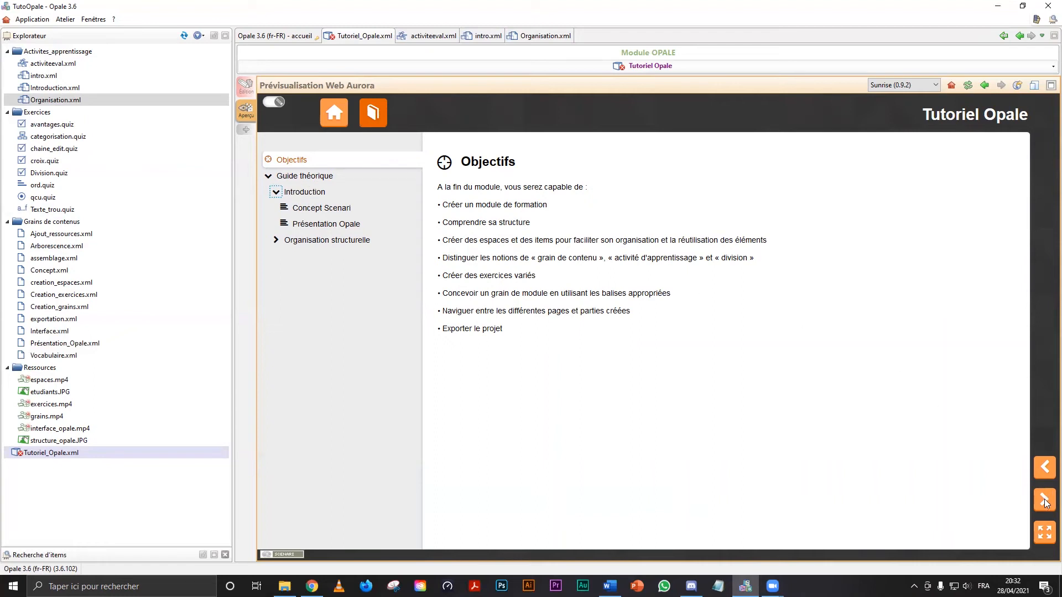
{"action": "left_click", "coordinate": [1043, 501]}
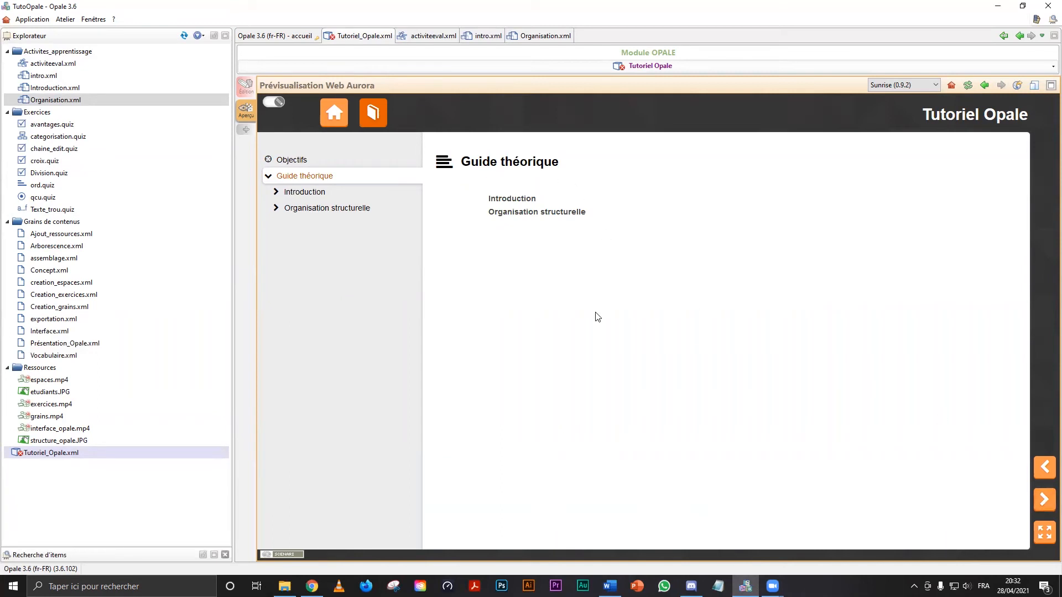
{"action": "left_click", "coordinate": [1045, 500]}
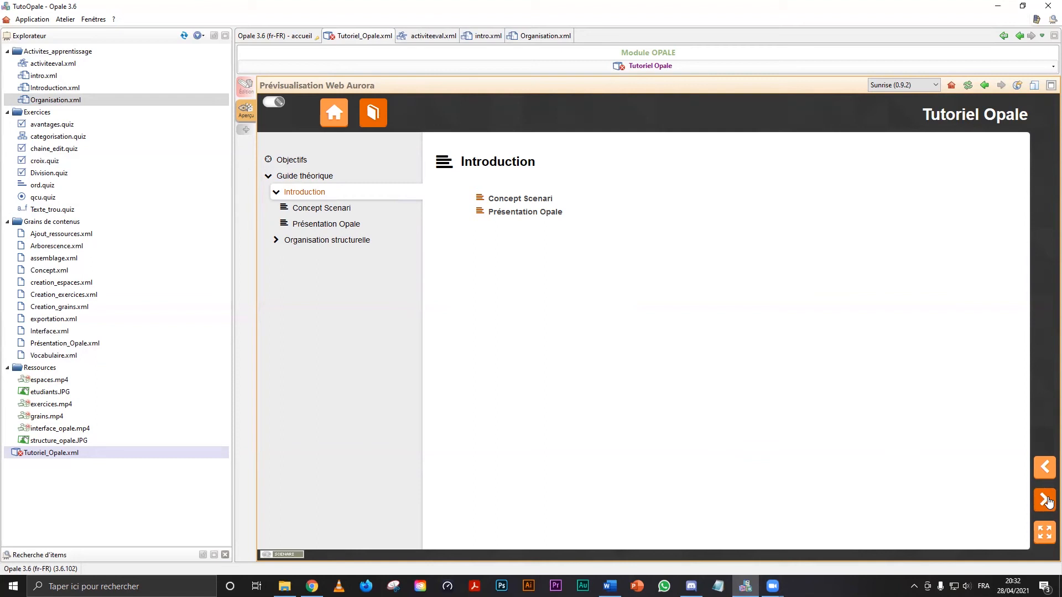
{"action": "left_click", "coordinate": [1046, 500]}
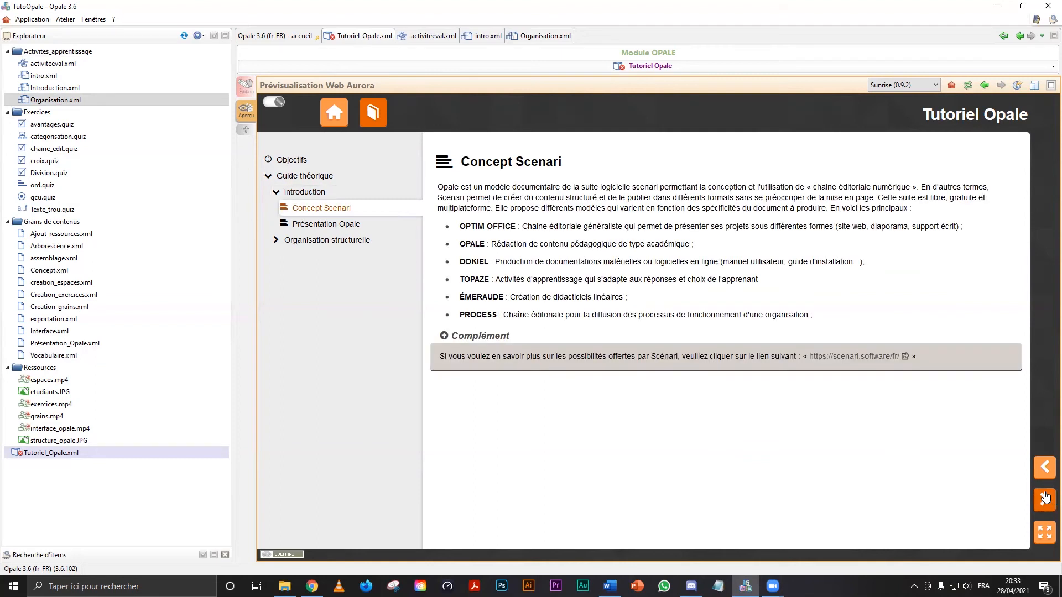
{"action": "left_click", "coordinate": [1043, 508]}
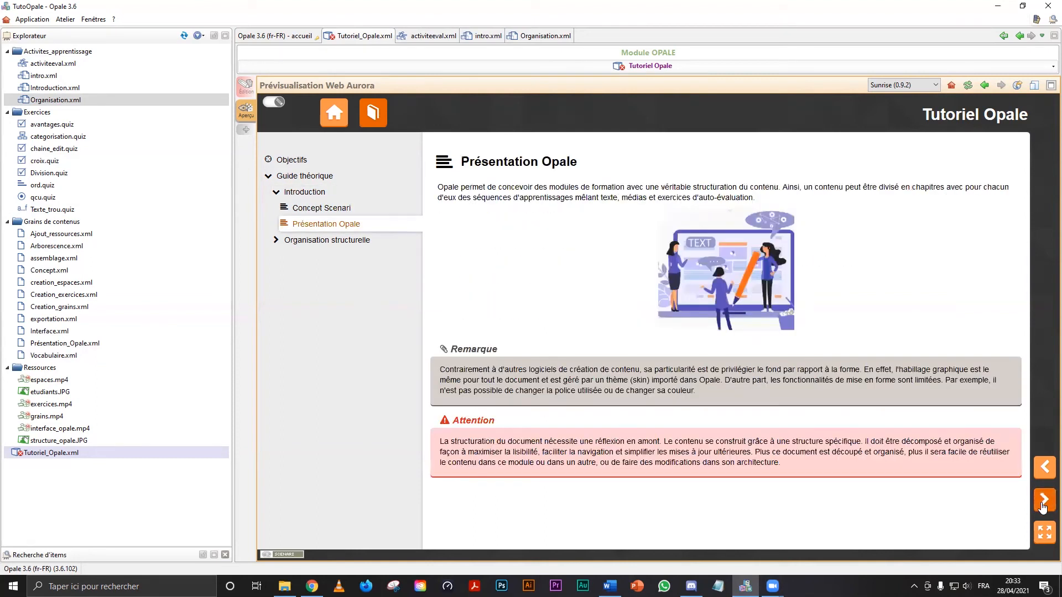
{"action": "left_click", "coordinate": [1043, 508]}
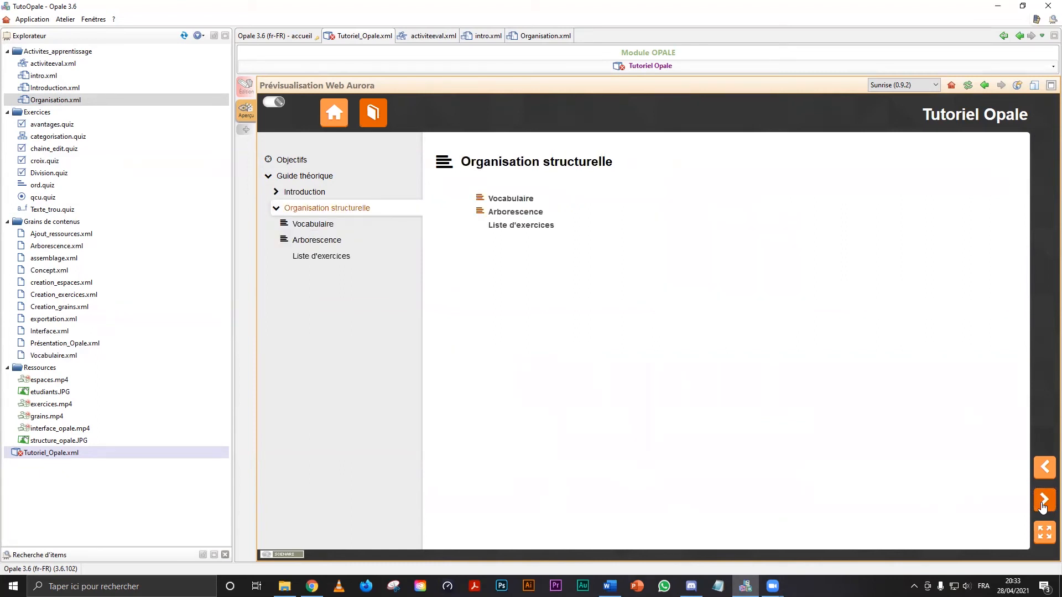
{"action": "left_click", "coordinate": [1042, 508]}
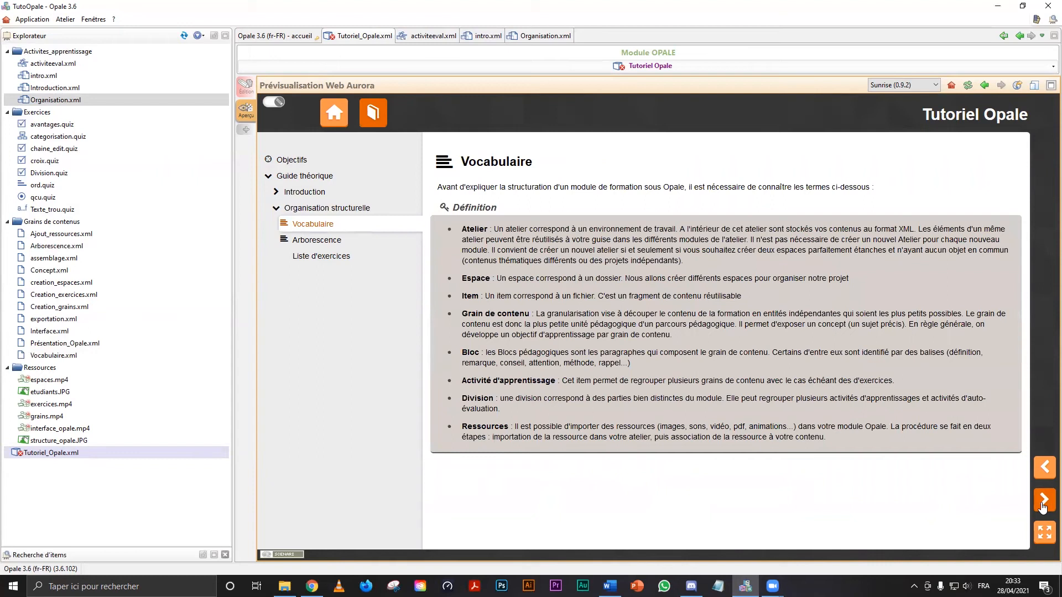
{"action": "left_click", "coordinate": [1043, 507]}
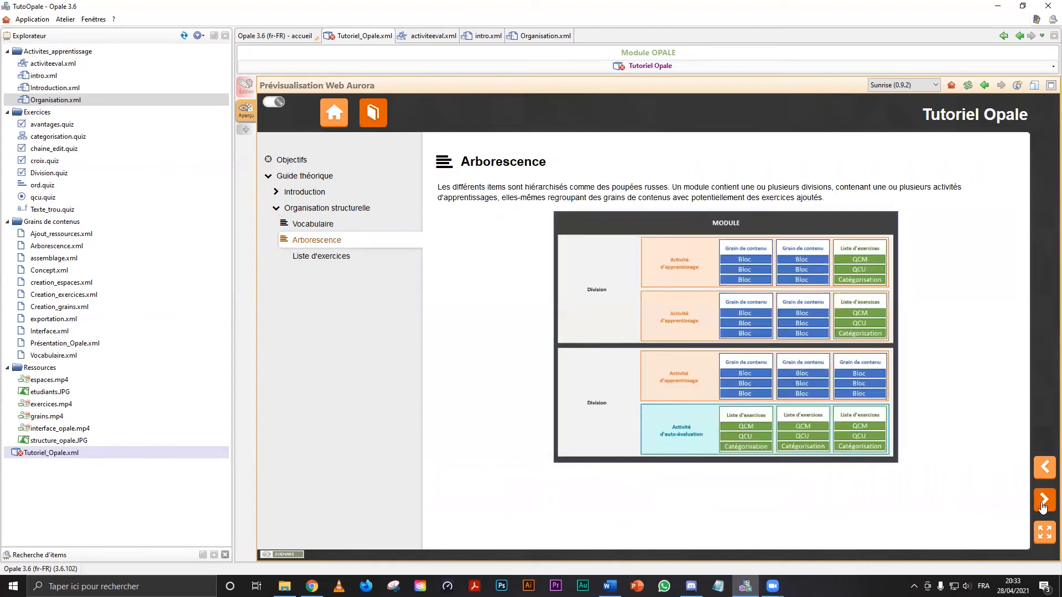
{"action": "left_click", "coordinate": [1042, 507]}
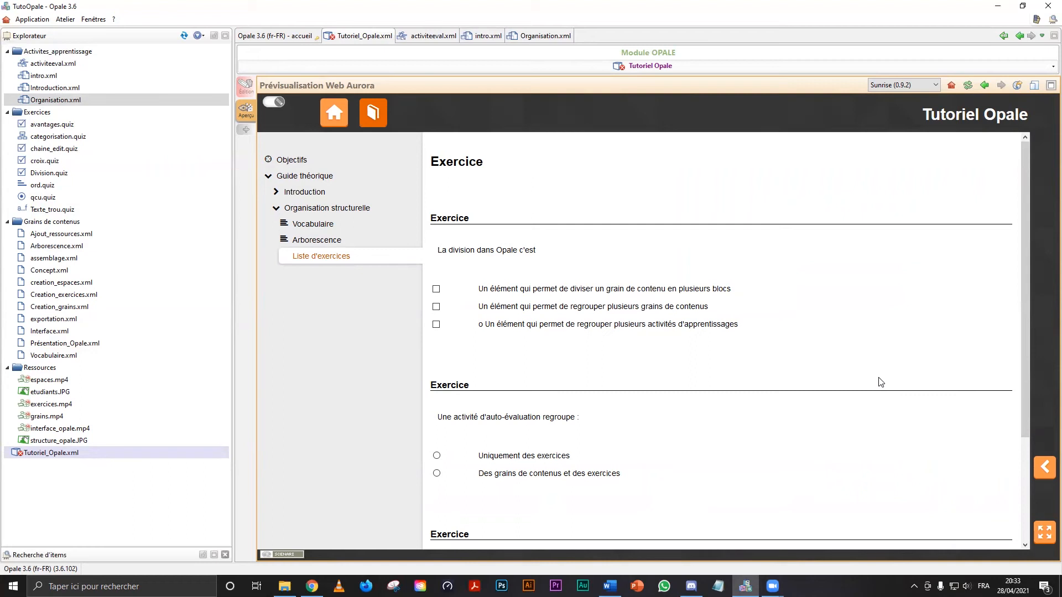
Answer the previewed QCM with "Un élément qui permet de regrouper plusieurs grains de contenus" and the QCU with "Uniquement des exercices"
{"action": "scroll", "coordinate": [880, 381], "scroll_direction": "down", "scroll_amount": 3}
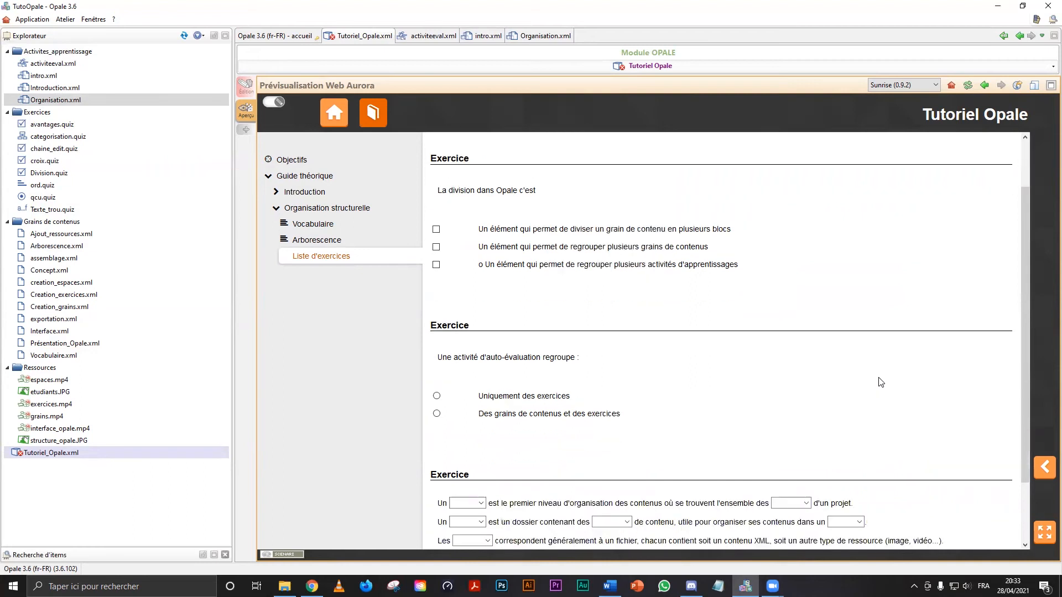
{"action": "scroll", "coordinate": [880, 382], "scroll_direction": "up", "scroll_amount": 3}
{"action": "left_click", "coordinate": [436, 306]}
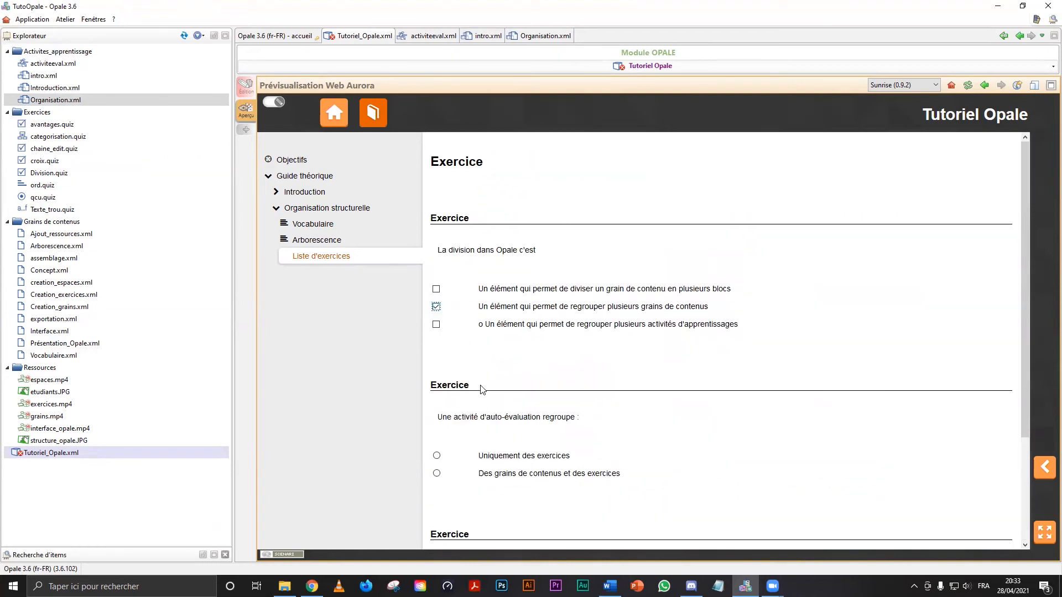
{"action": "left_click", "coordinate": [436, 457]}
Fill the previewed gap text's blanks with Atelier and ateliers in line one, espace, ateliers and espace in line two, and items in line three
{"action": "scroll", "coordinate": [601, 534], "scroll_direction": "down", "scroll_amount": 2}
{"action": "left_click", "coordinate": [467, 427]}
{"action": "left_click", "coordinate": [463, 447]}
{"action": "left_click", "coordinate": [468, 446]}
{"action": "left_click", "coordinate": [479, 474]}
{"action": "left_click", "coordinate": [479, 466]}
{"action": "left_click", "coordinate": [464, 503]}
{"action": "left_click", "coordinate": [608, 447]}
{"action": "left_click", "coordinate": [618, 463]}
{"action": "left_click", "coordinate": [790, 428]}
{"action": "left_click", "coordinate": [785, 446]}
{"action": "left_click", "coordinate": [845, 446]}
{"action": "left_click", "coordinate": [854, 475]}
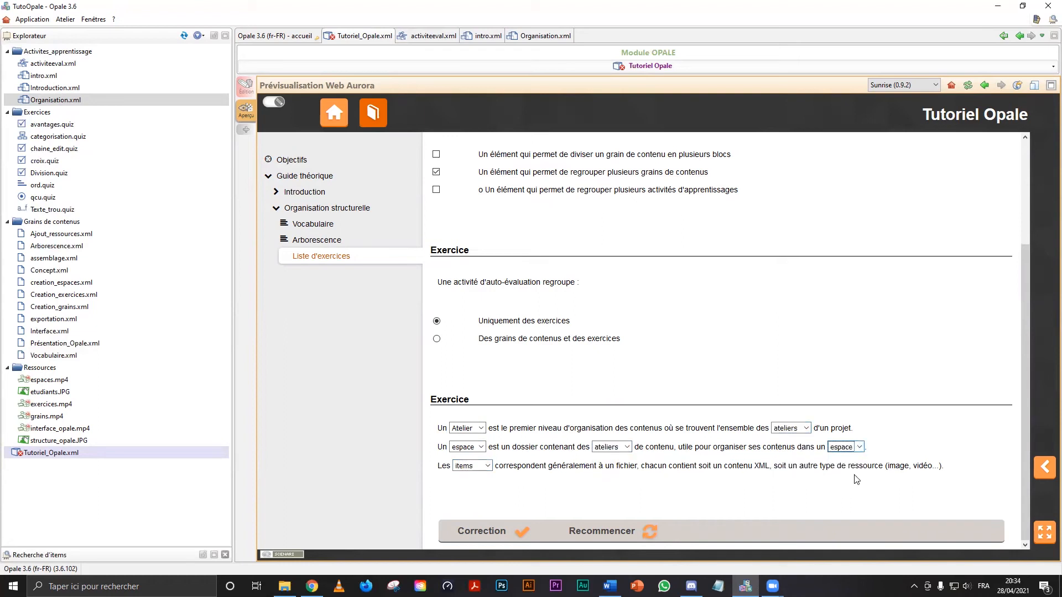
Run the correction of the previewed exercises, review the expected answers, and return to editing the module
{"action": "left_click", "coordinate": [497, 535]}
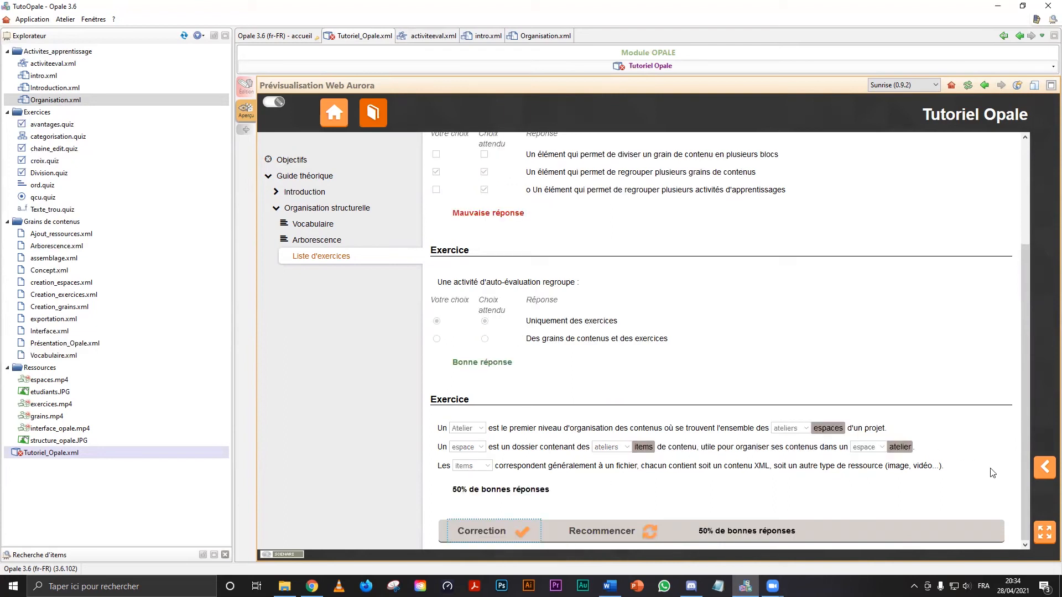
{"action": "scroll", "coordinate": [993, 472], "scroll_direction": "up", "scroll_amount": 2}
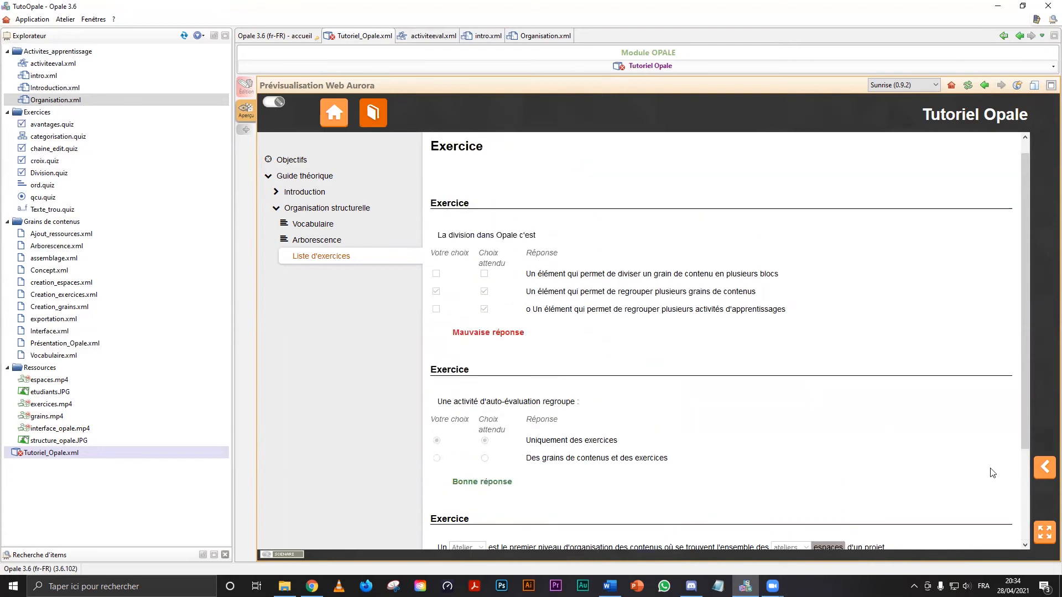
{"action": "scroll", "coordinate": [992, 472], "scroll_direction": "down", "scroll_amount": 2}
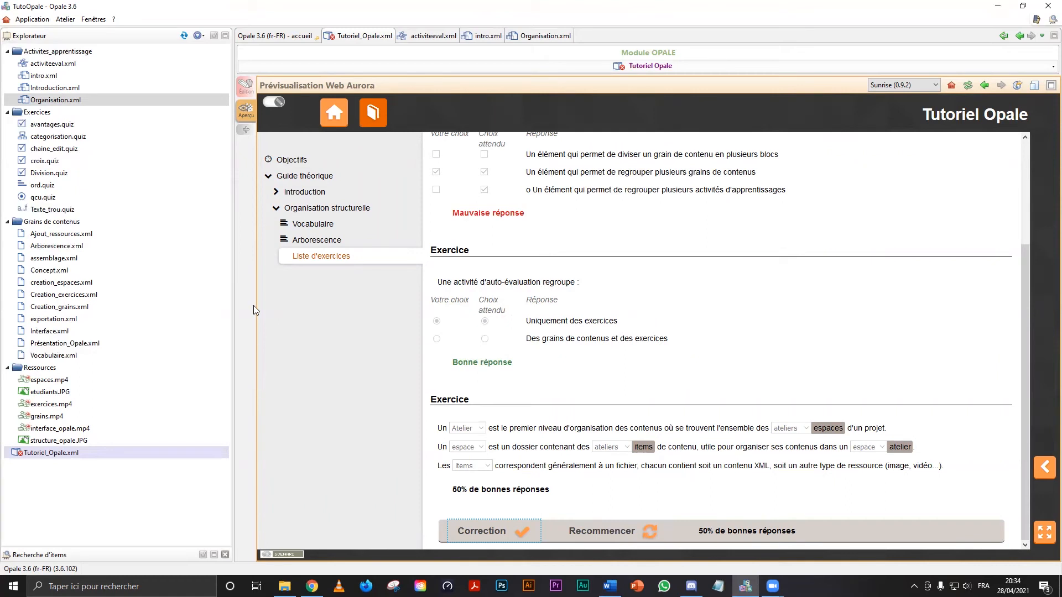
{"action": "left_click", "coordinate": [249, 87]}
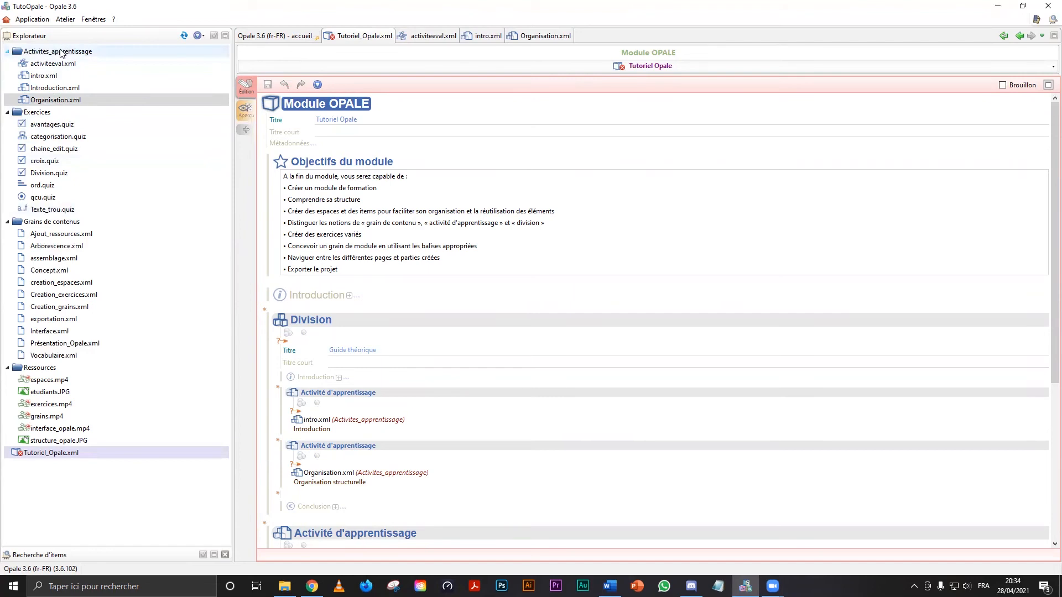
Replace the empty learning activity below the Guide théorique division with a new division titled "Mise en pratique"
{"action": "scroll", "coordinate": [283, 211], "scroll_direction": "down", "scroll_amount": 3}
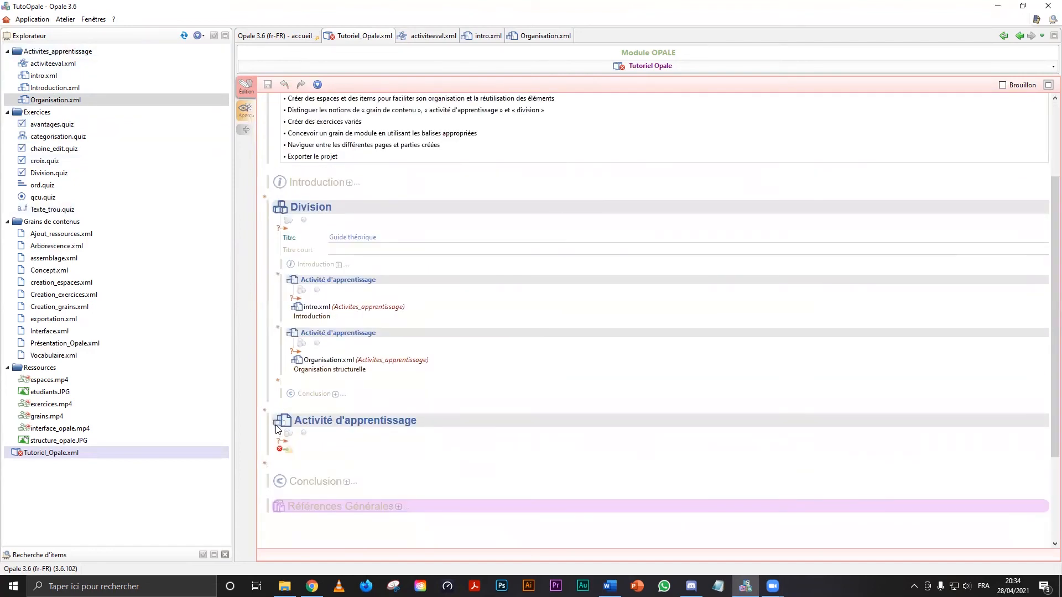
{"action": "scroll", "coordinate": [262, 440], "scroll_direction": "down", "scroll_amount": 1}
{"action": "right_click", "coordinate": [347, 393]}
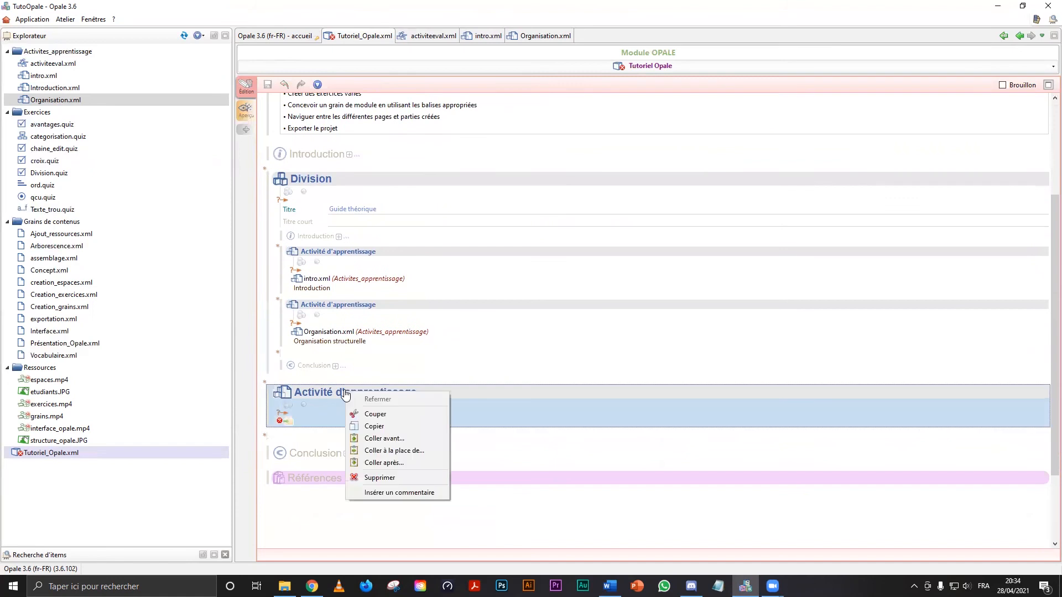
{"action": "left_click", "coordinate": [380, 477]}
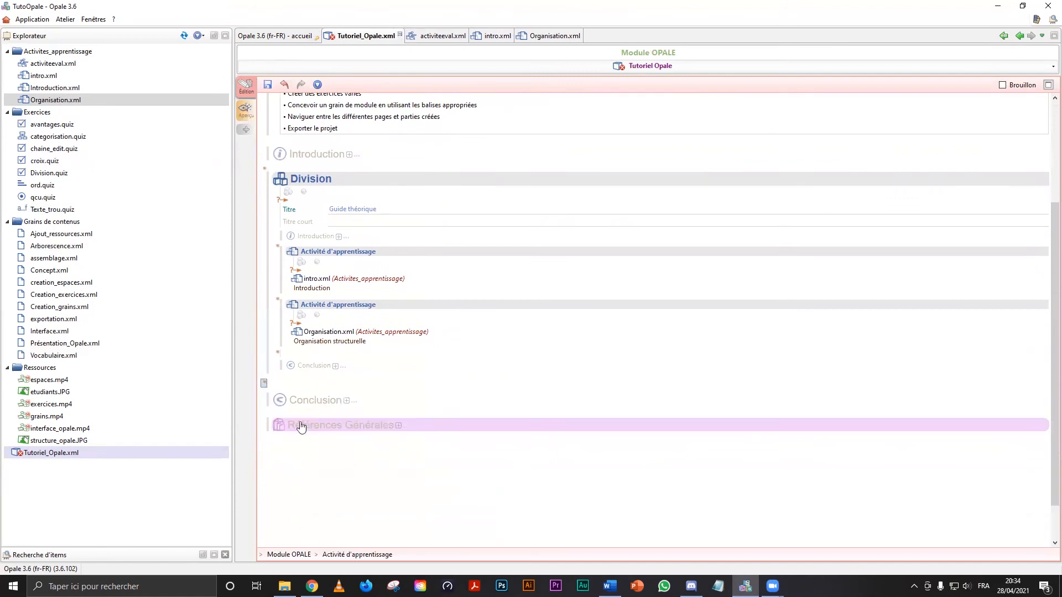
{"action": "left_click", "coordinate": [264, 384]}
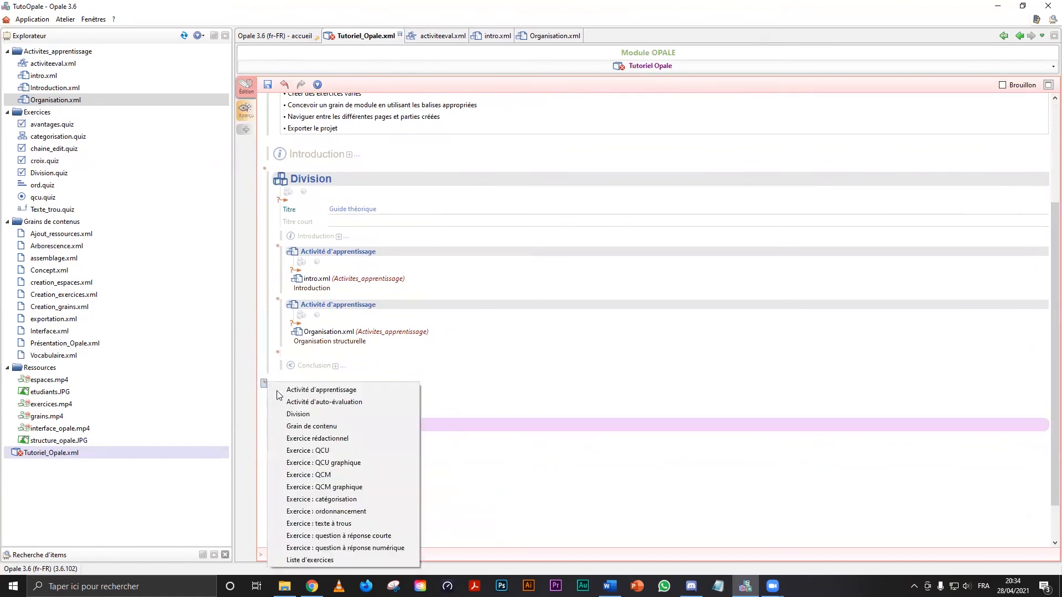
{"action": "left_click", "coordinate": [294, 415]}
{"action": "type", "text": "Mise en pratique"}
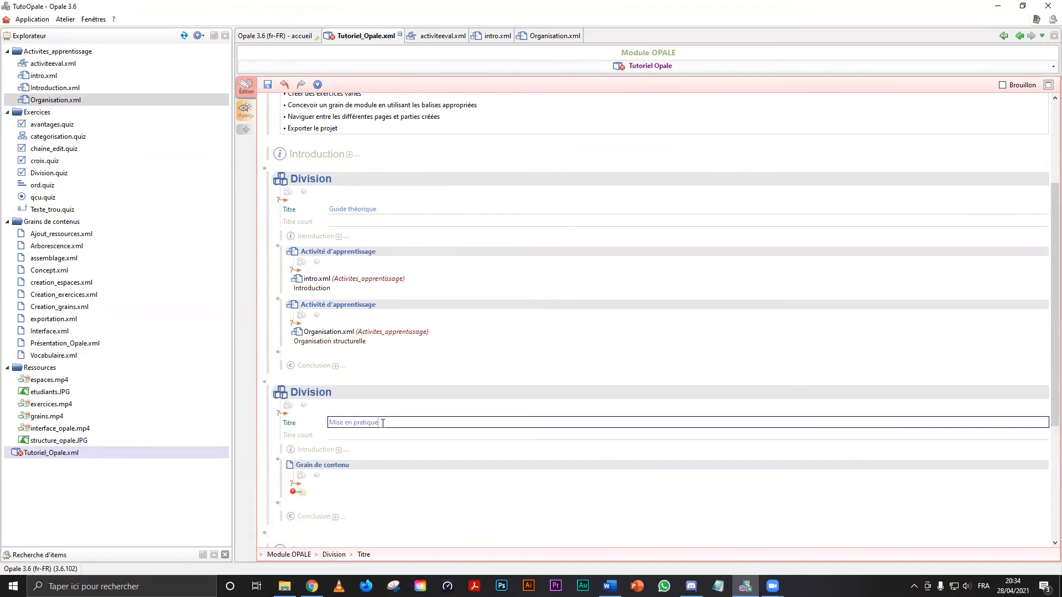
Insert an Activité d'apprentissage in the Mise en pratique division and delete that division's empty Grain de contenu
{"action": "scroll", "coordinate": [332, 423], "scroll_direction": "down", "scroll_amount": 3}
{"action": "left_click", "coordinate": [278, 420]}
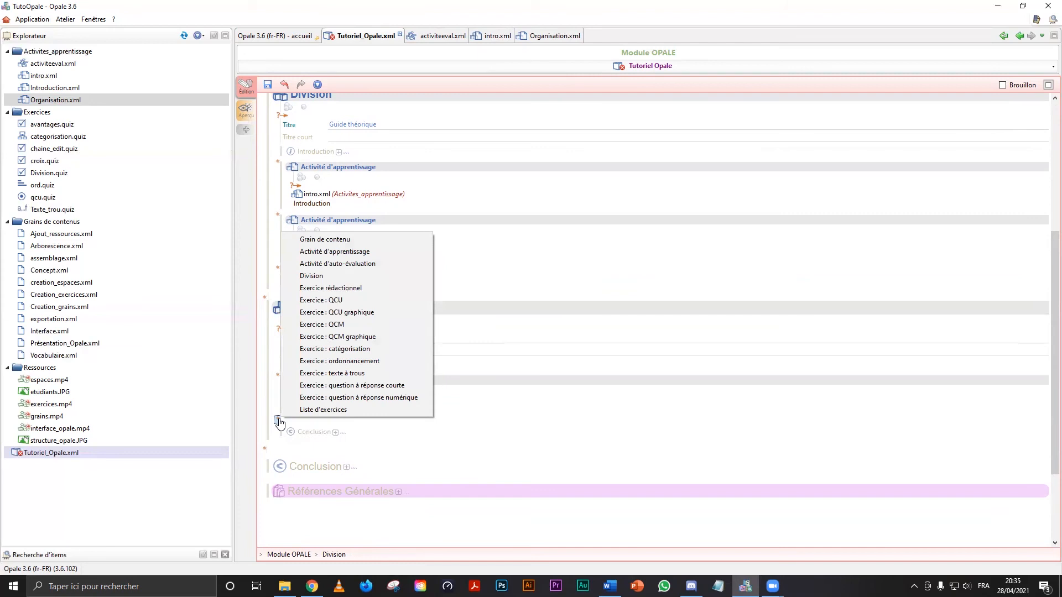
{"action": "left_click", "coordinate": [349, 252]}
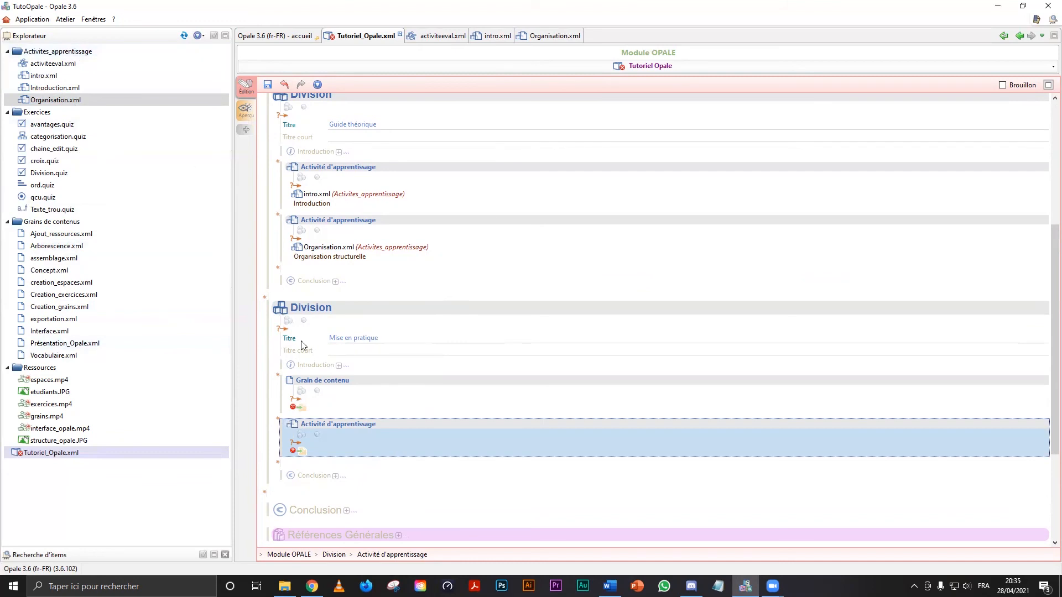
{"action": "mouse_move", "coordinate": [303, 452]}
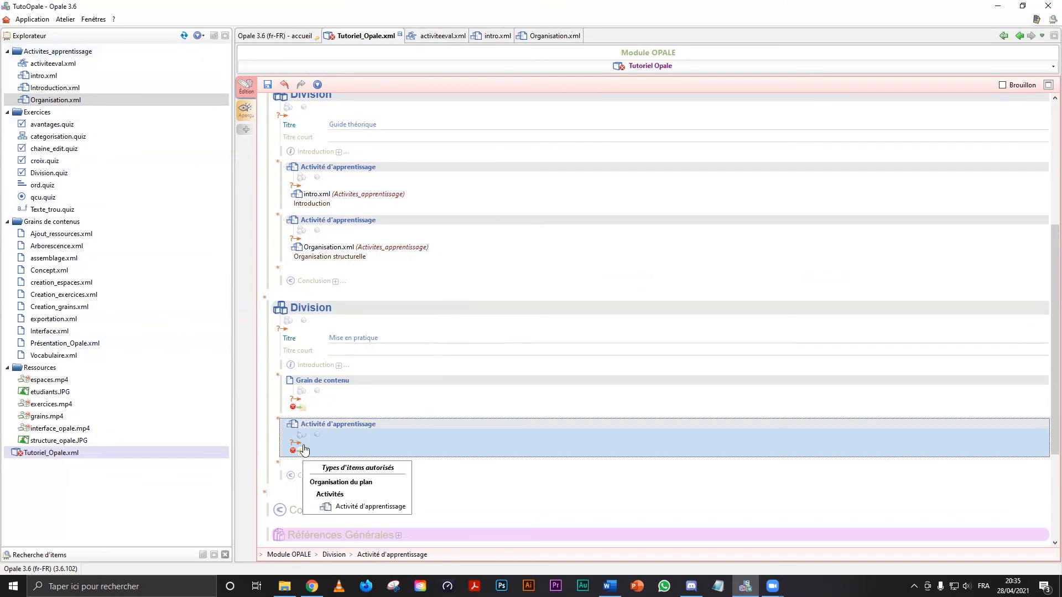
{"action": "right_click", "coordinate": [326, 382]}
{"action": "left_click", "coordinate": [356, 469]}
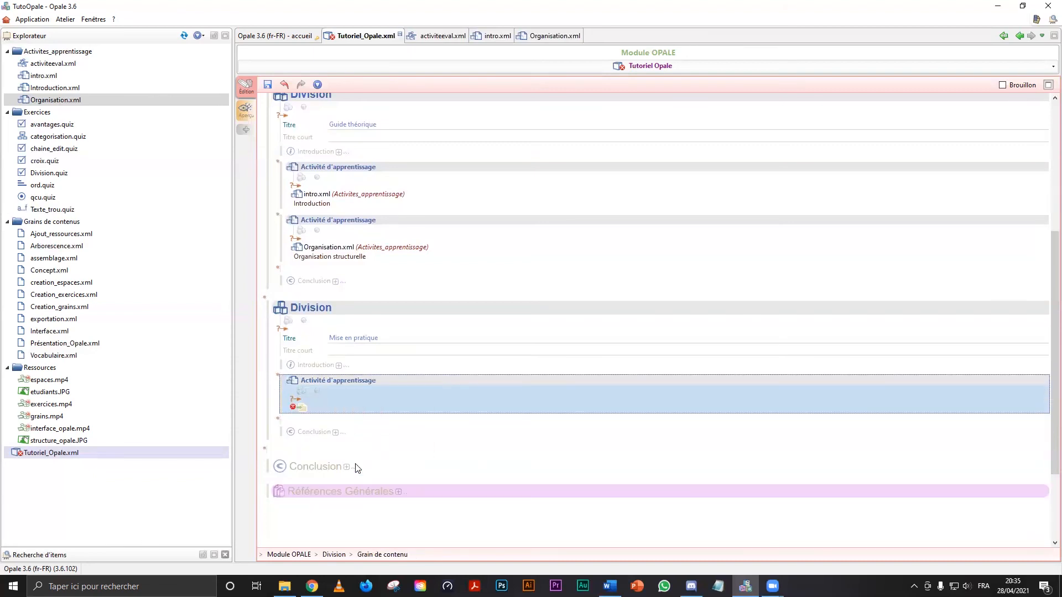
Create the learning activity activiteapprentissage.xml in the Activites_apprentissage space, title it "Création d'un atelier" and save it
{"action": "left_click", "coordinate": [64, 51]}
{"action": "right_click", "coordinate": [63, 56]}
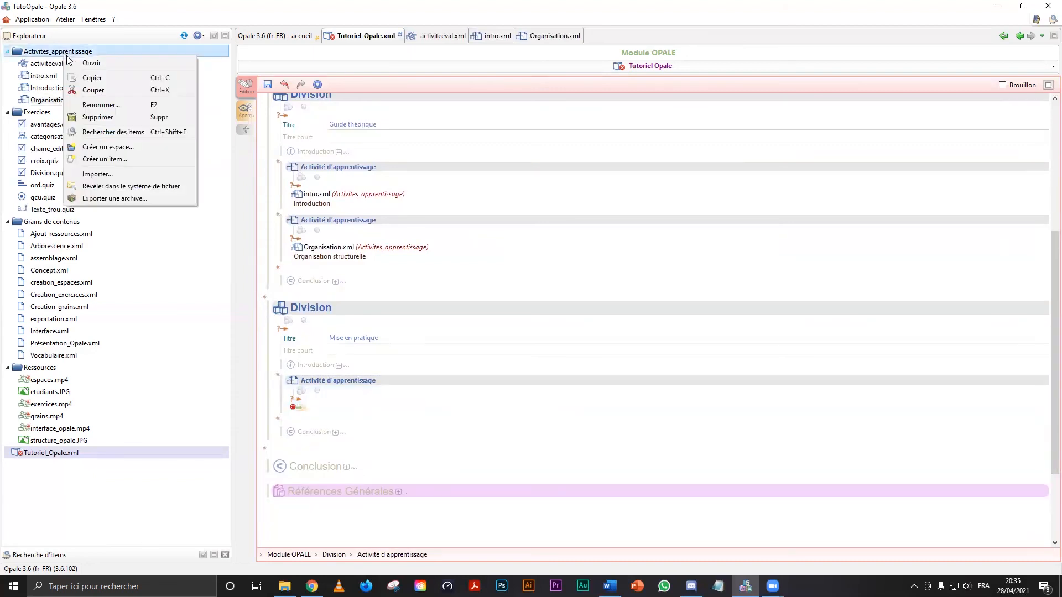
{"action": "left_click", "coordinate": [123, 161]}
{"action": "left_click", "coordinate": [477, 313]}
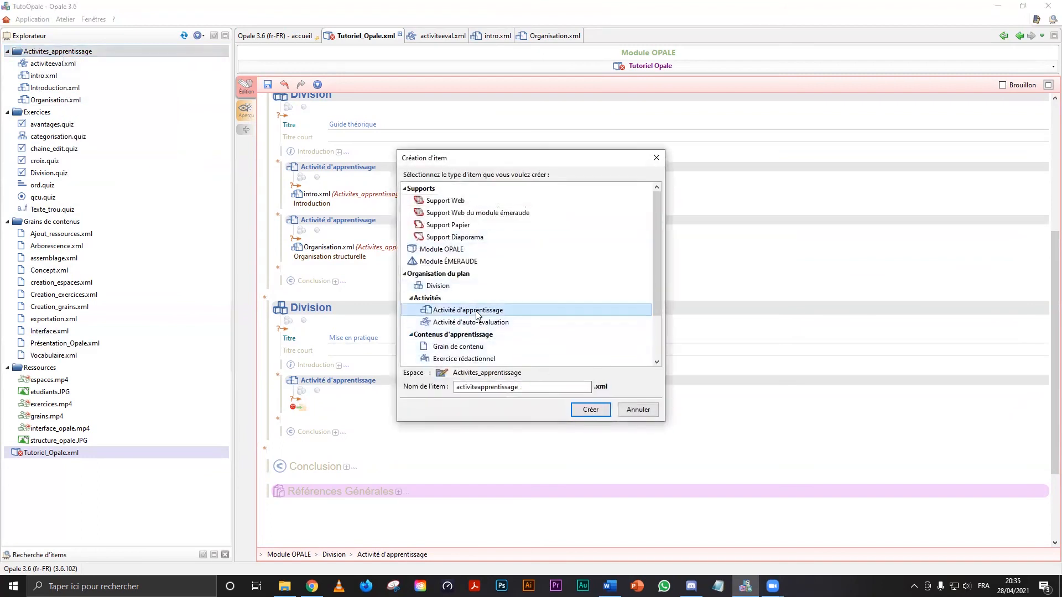
{"action": "left_click", "coordinate": [591, 410]}
{"action": "left_click", "coordinate": [387, 120]}
{"action": "type", "text": "Création"}
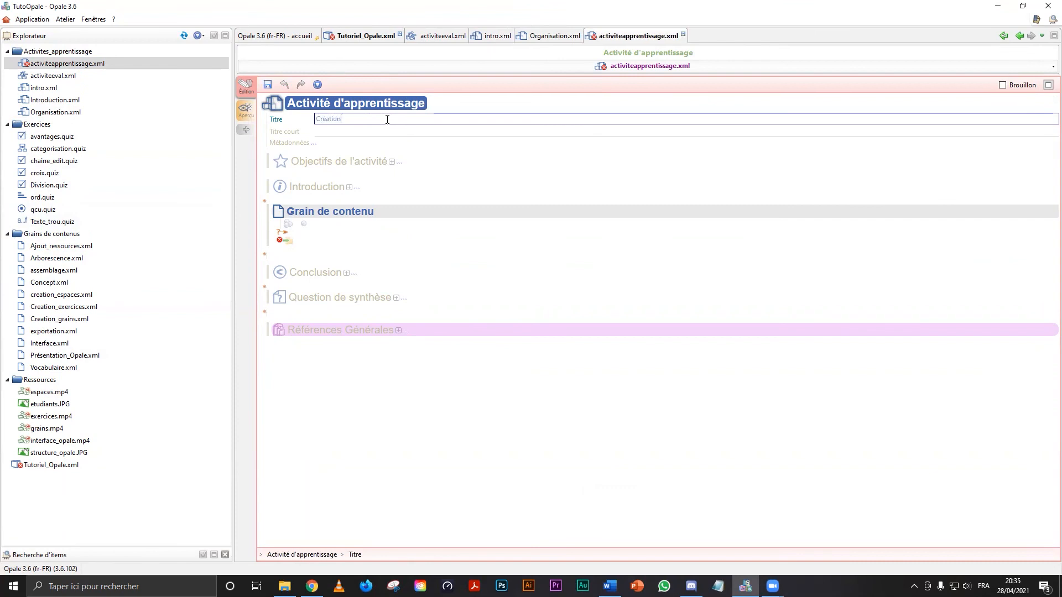
{"action": "type", "text": " d'un atelier"}
{"action": "left_click", "coordinate": [268, 84]}
Link Interface.xml to the activity's empty content grain and add a second grain linked to creation_espaces.xml
{"action": "left_click_drag", "start_coordinate": [68, 344], "coordinate": [301, 247]}
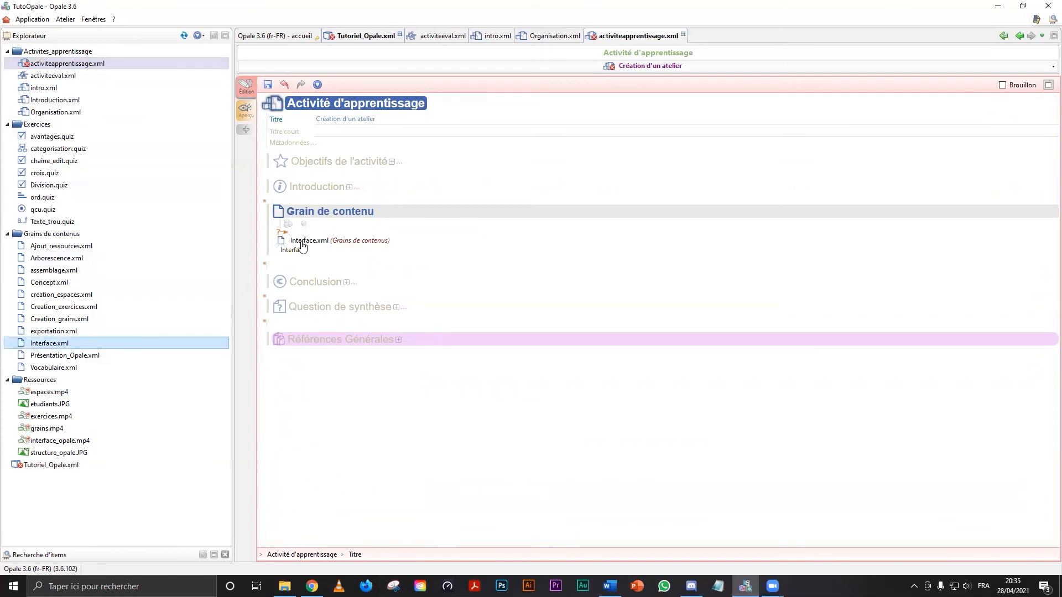
{"action": "left_click", "coordinate": [271, 269]}
{"action": "left_click", "coordinate": [299, 275]}
{"action": "left_click_drag", "start_coordinate": [169, 298], "coordinate": [299, 307]}
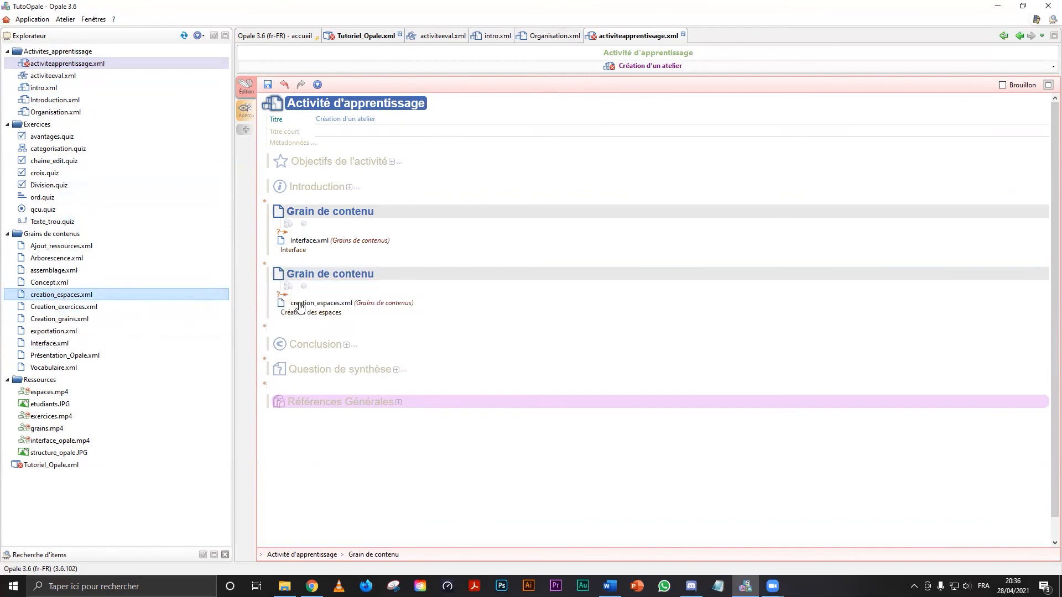
Create a learning activity named creation_items in the Activites_apprentissage space and title it "Création des items"
{"action": "right_click", "coordinate": [85, 51]}
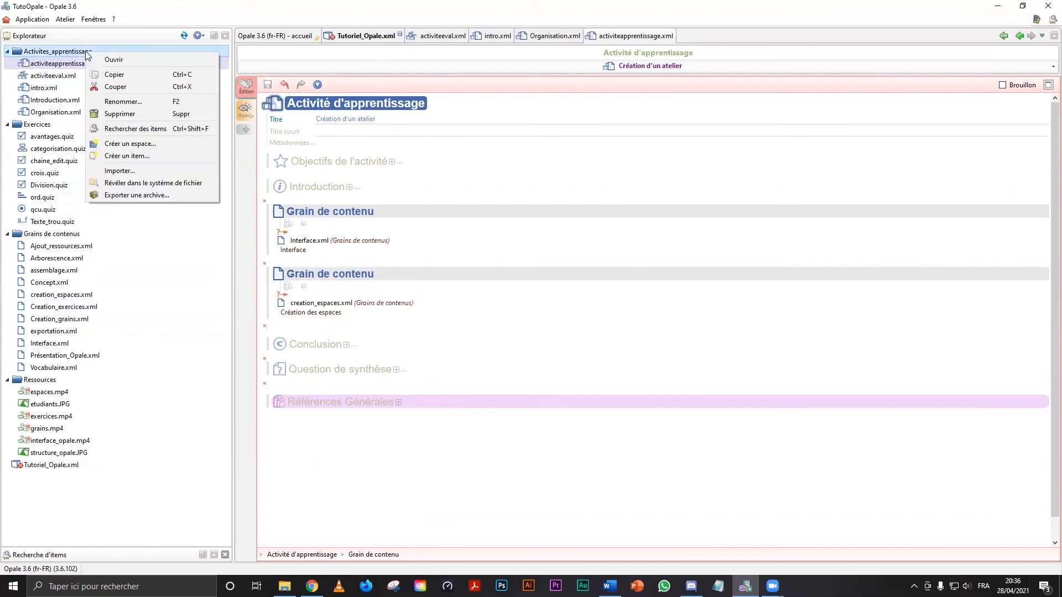
{"action": "left_click", "coordinate": [115, 157]}
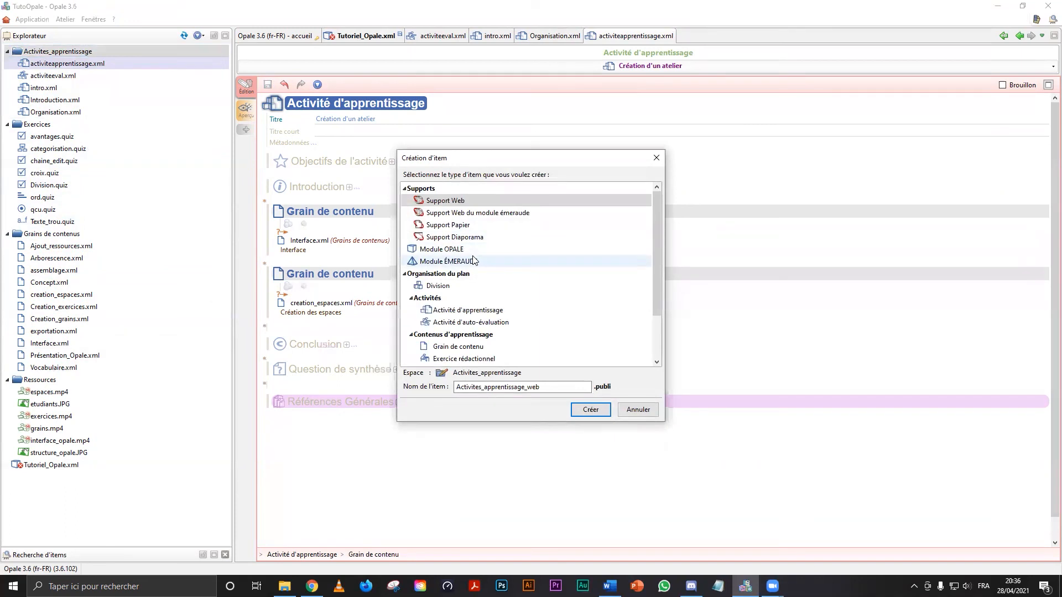
{"action": "left_click", "coordinate": [549, 390]}
{"action": "left_click", "coordinate": [467, 309]}
{"action": "type", "text": "creation_items"}
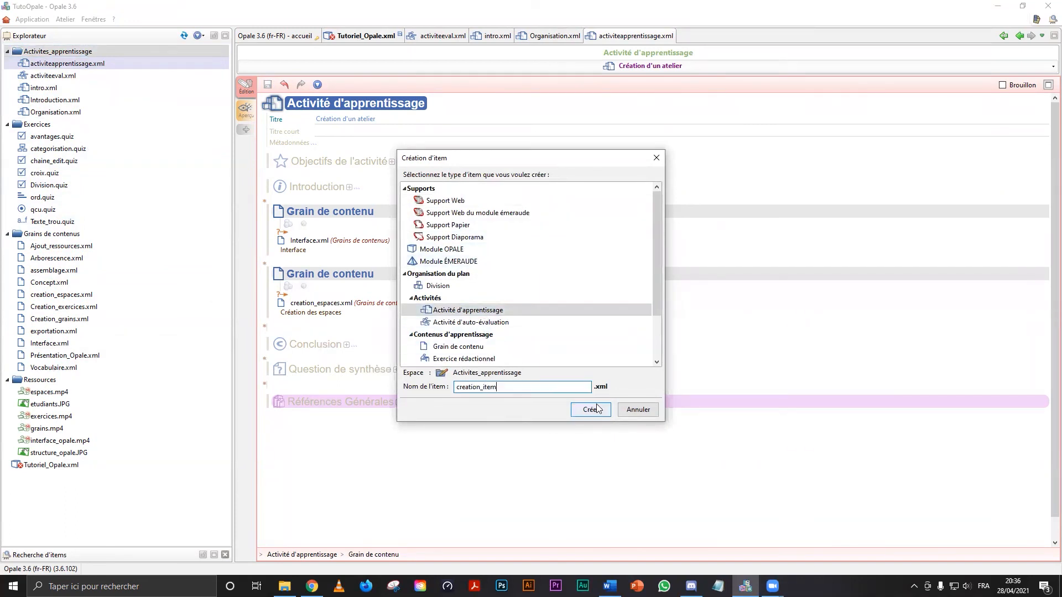
{"action": "left_click", "coordinate": [590, 410]}
{"action": "left_click", "coordinate": [343, 118]}
{"action": "type", "text": "Création des items"}
Link Creation_grains.xml to the empty content grain of Création des items and add a second grain linked to Creation_exercices.xml
{"action": "left_click", "coordinate": [313, 243]}
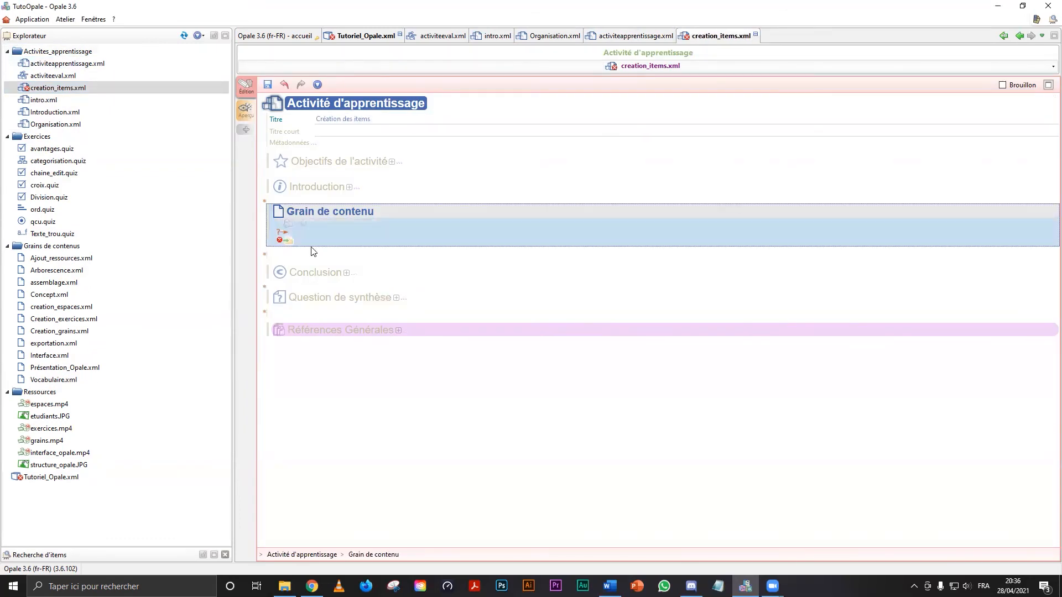
{"action": "left_click_drag", "start_coordinate": [77, 331], "coordinate": [302, 240]}
{"action": "left_click", "coordinate": [264, 264]}
{"action": "left_click", "coordinate": [287, 274]}
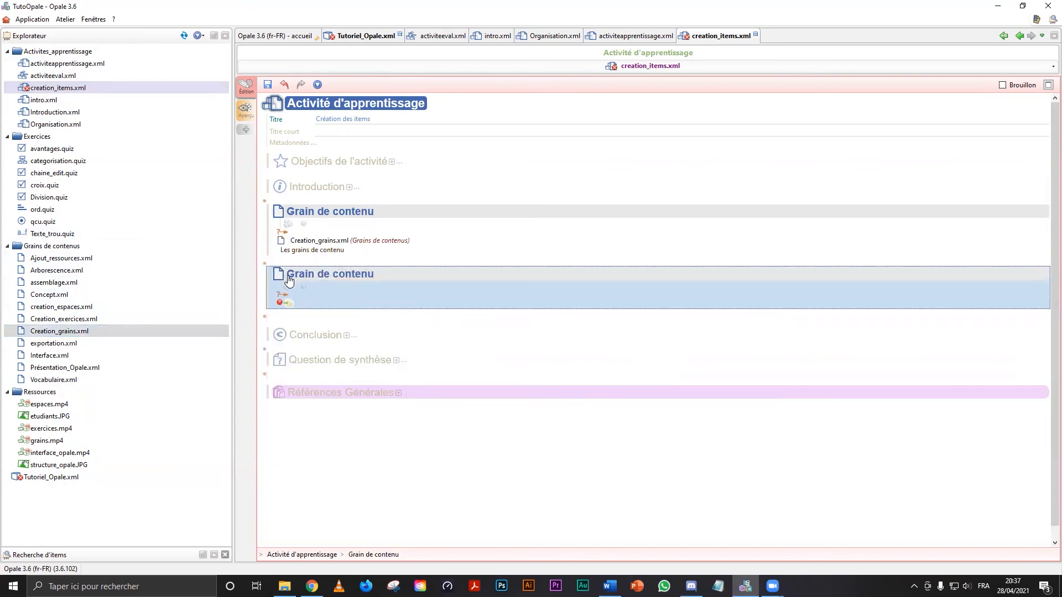
{"action": "left_click_drag", "start_coordinate": [55, 320], "coordinate": [313, 308]}
Add two more content grains linked to Ajout_ressources.xml and assemblage.xml, and save the Création des items activity
{"action": "left_click", "coordinate": [264, 326]}
{"action": "left_click", "coordinate": [287, 337]}
{"action": "left_click_drag", "start_coordinate": [58, 258], "coordinate": [304, 373]}
{"action": "left_click", "coordinate": [264, 390]}
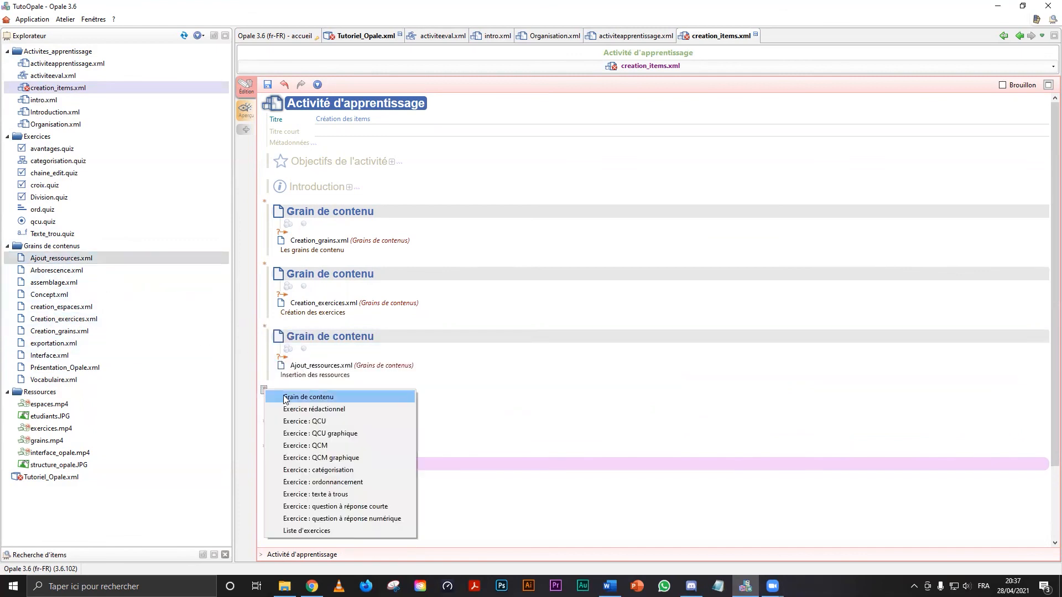
{"action": "left_click", "coordinate": [293, 398]}
{"action": "left_click_drag", "start_coordinate": [58, 282], "coordinate": [292, 426]}
{"action": "left_click", "coordinate": [268, 87]}
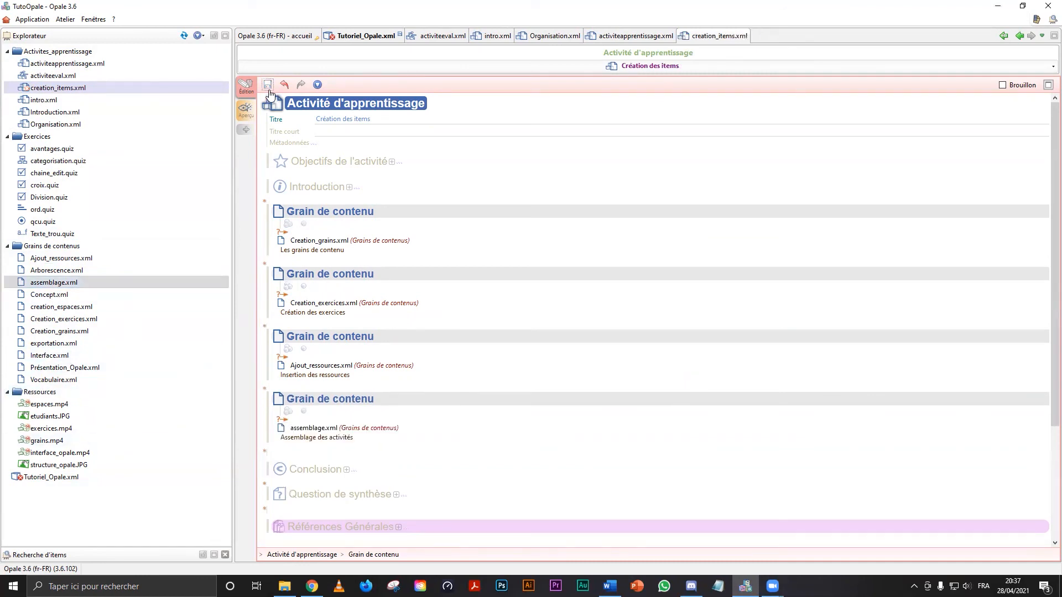
In the module's Mise en pratique division, link activiteapprentissage.xml, add a second learning activity linked to creation_items.xml, and save
{"action": "left_click", "coordinate": [366, 38]}
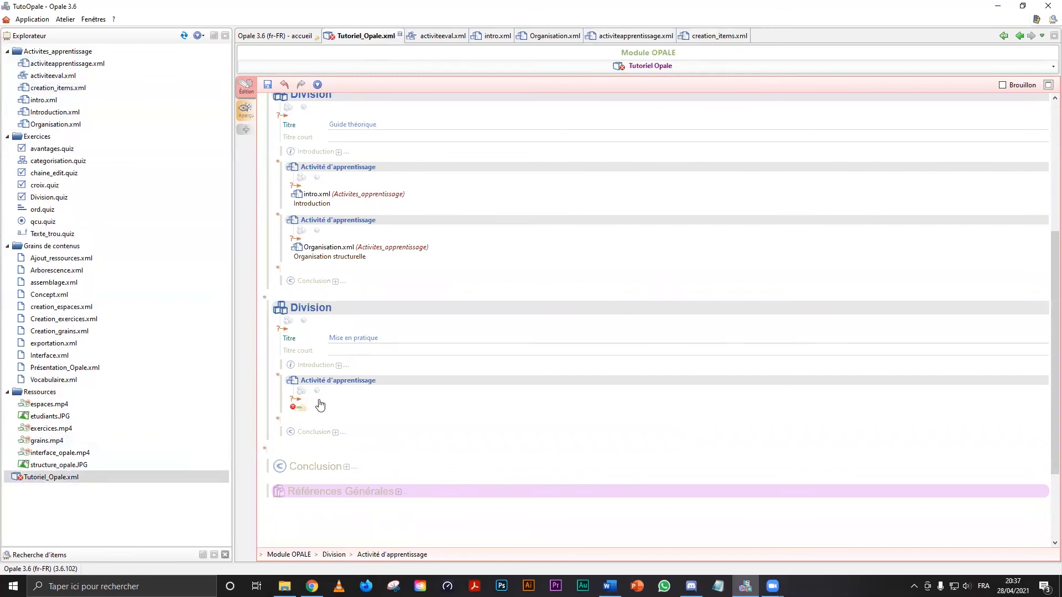
{"action": "left_click_drag", "start_coordinate": [79, 64], "coordinate": [324, 414]}
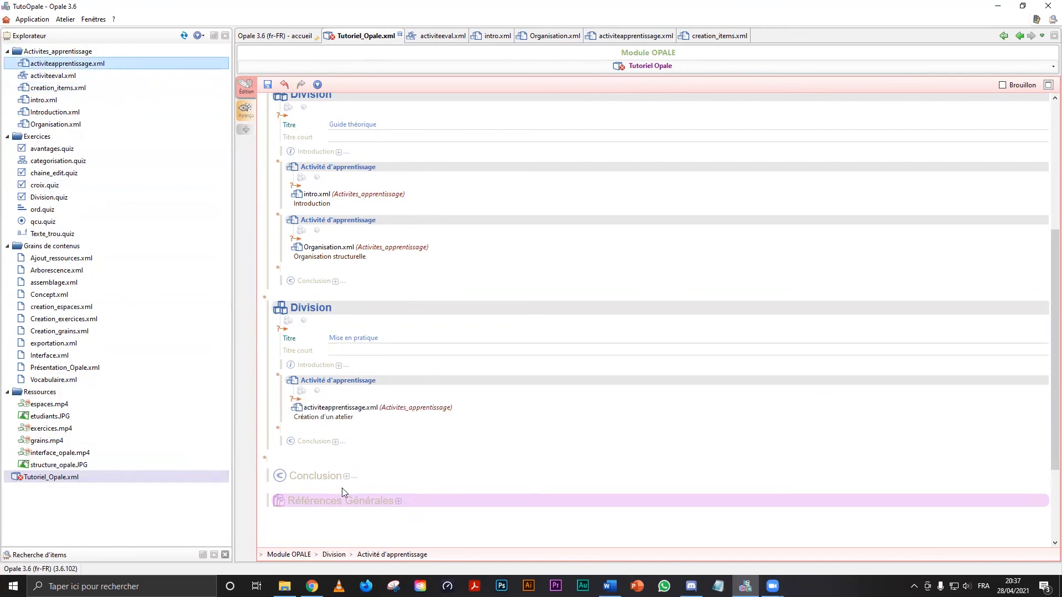
{"action": "left_click", "coordinate": [278, 431]}
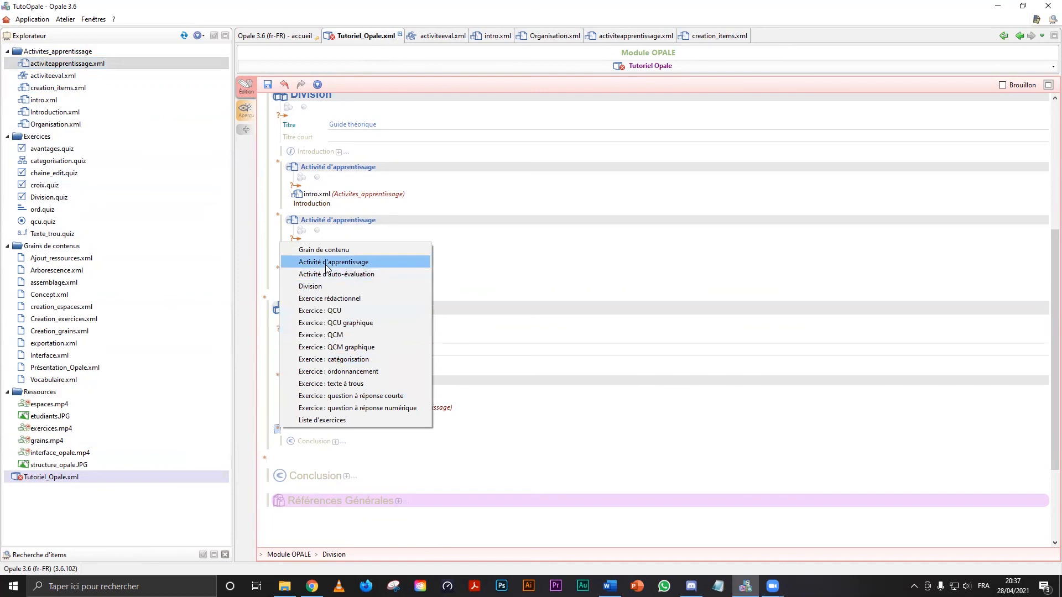
{"action": "left_click", "coordinate": [327, 263]}
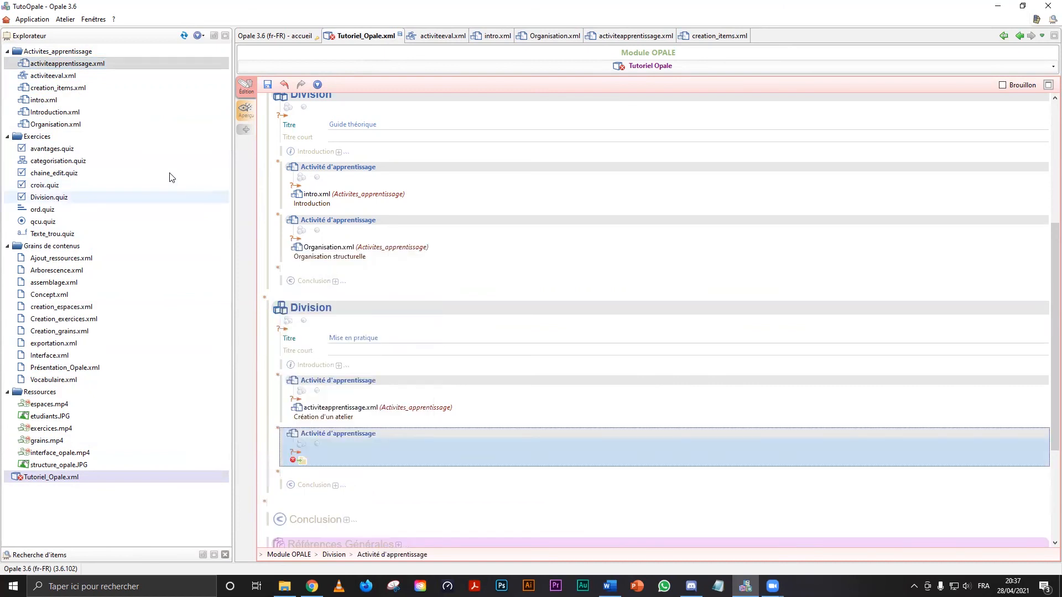
{"action": "left_click_drag", "start_coordinate": [58, 87], "coordinate": [316, 467]}
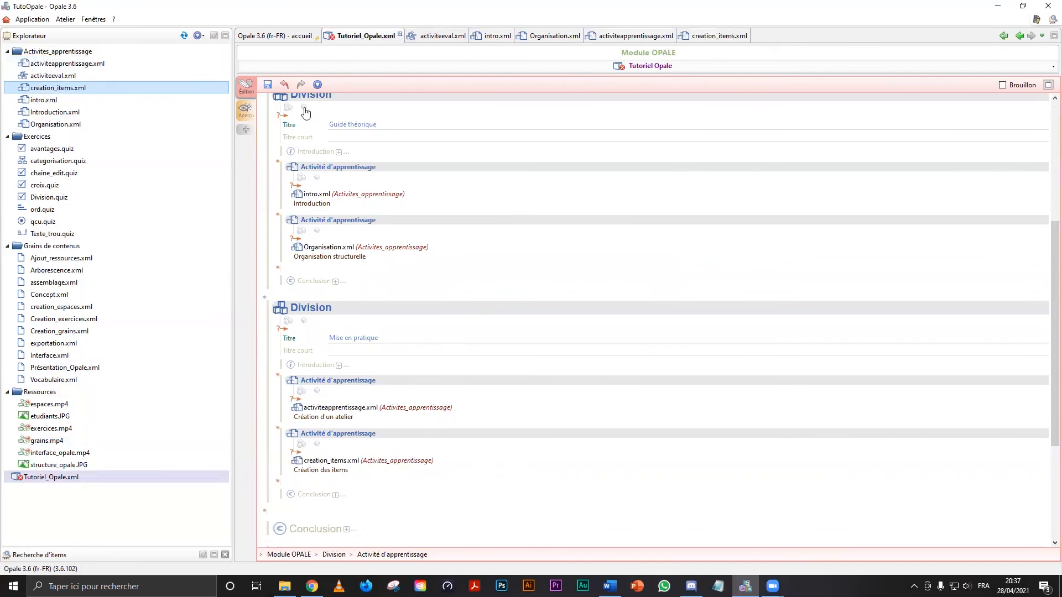
{"action": "left_click", "coordinate": [268, 85]}
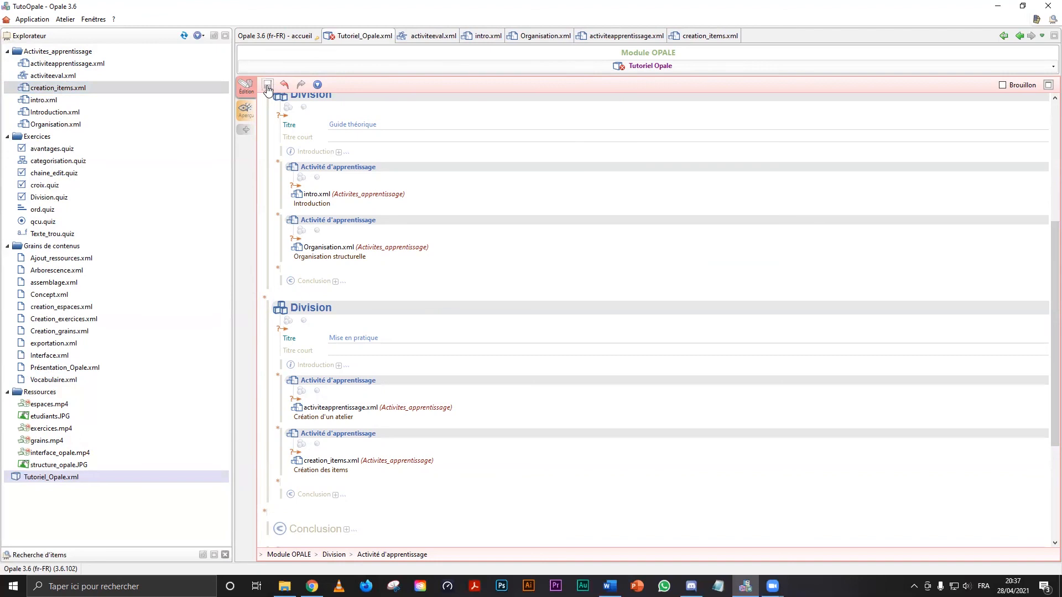
Add an Activité d'auto-évaluation linked to activiteeval.xml at the end of the Mise en pratique division and save the module
{"action": "scroll", "coordinate": [282, 427], "scroll_direction": "down", "scroll_amount": 2}
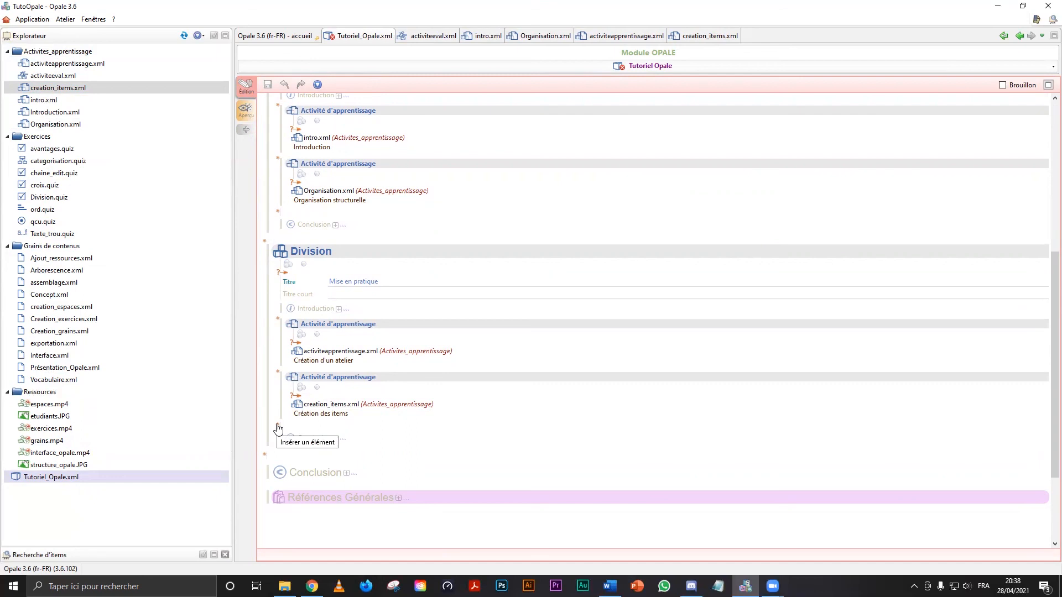
{"action": "left_click", "coordinate": [277, 427]}
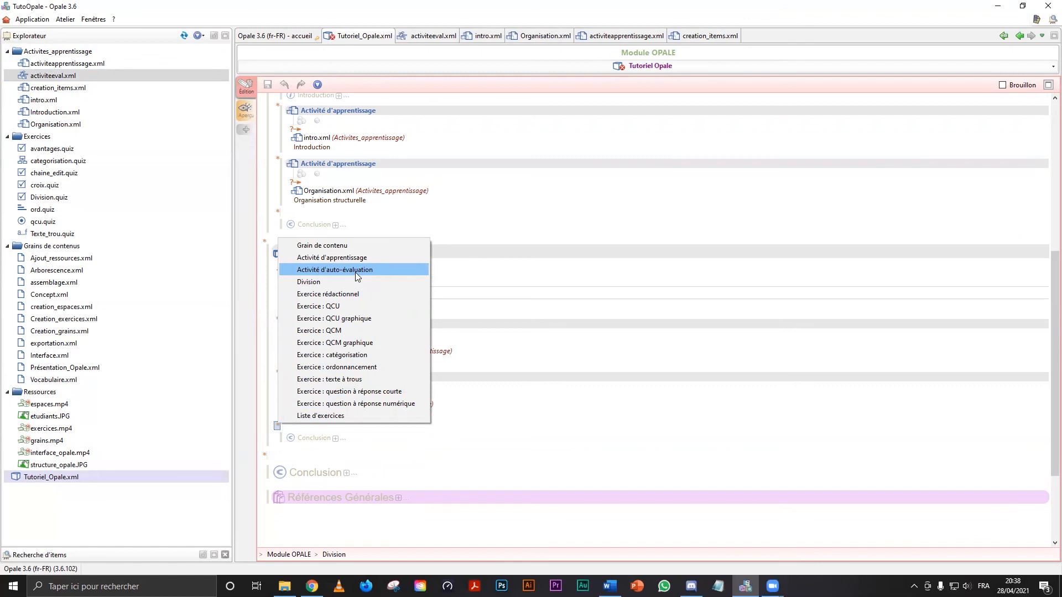
{"action": "left_click", "coordinate": [356, 271]}
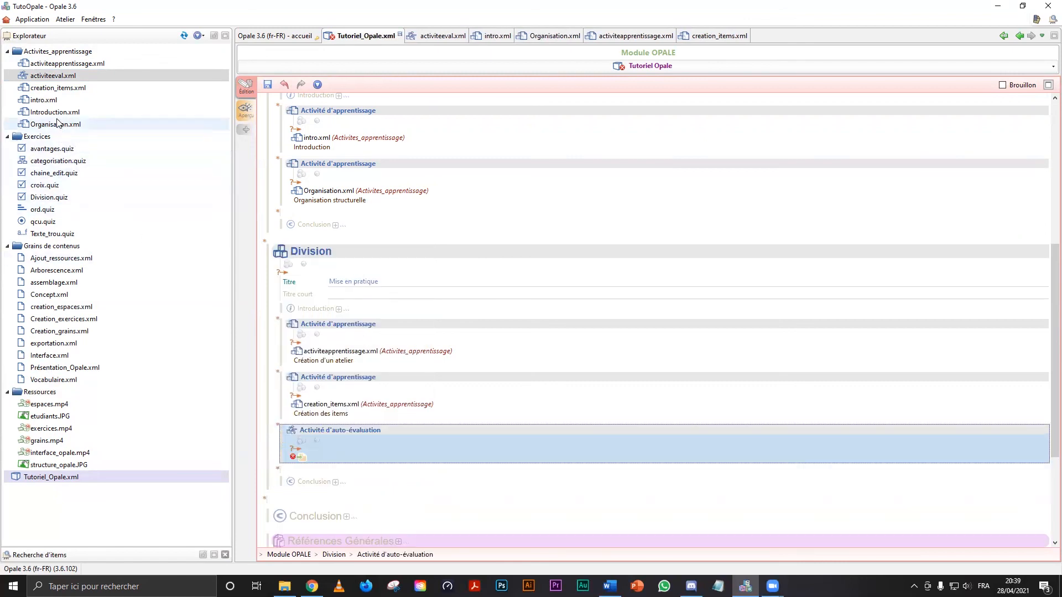
{"action": "left_click", "coordinate": [50, 78]}
{"action": "left_click_drag", "start_coordinate": [50, 78], "coordinate": [311, 460]}
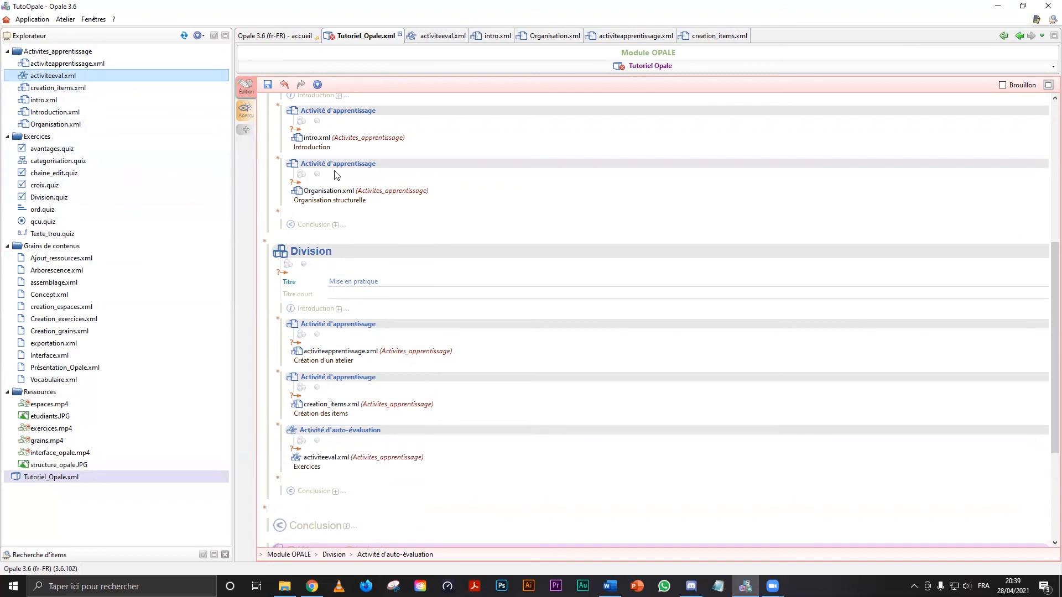
{"action": "left_click", "coordinate": [267, 84]}
Preview and start the module, and expand Guide théorique, Mise en pratique, Introduction and Organisation structurelle in its outline
{"action": "left_click", "coordinate": [246, 111]}
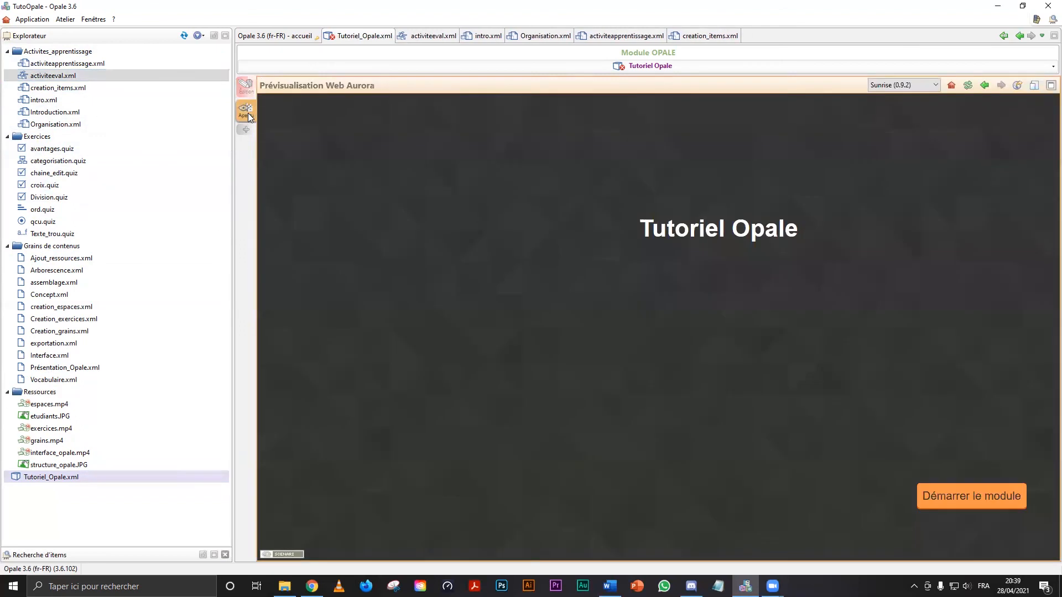
{"action": "left_click", "coordinate": [940, 497]}
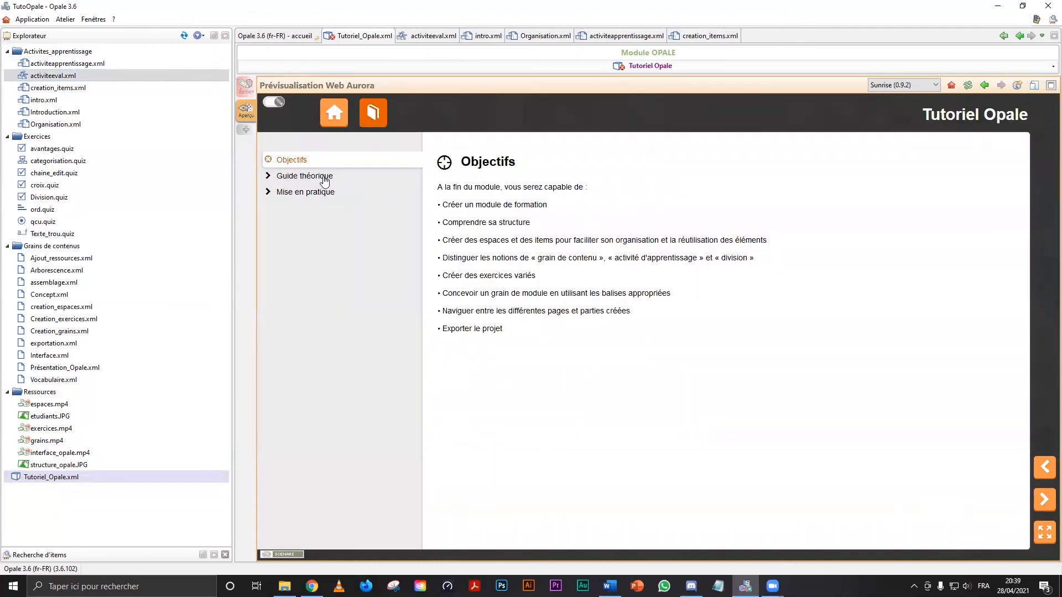
{"action": "left_click", "coordinate": [269, 177]}
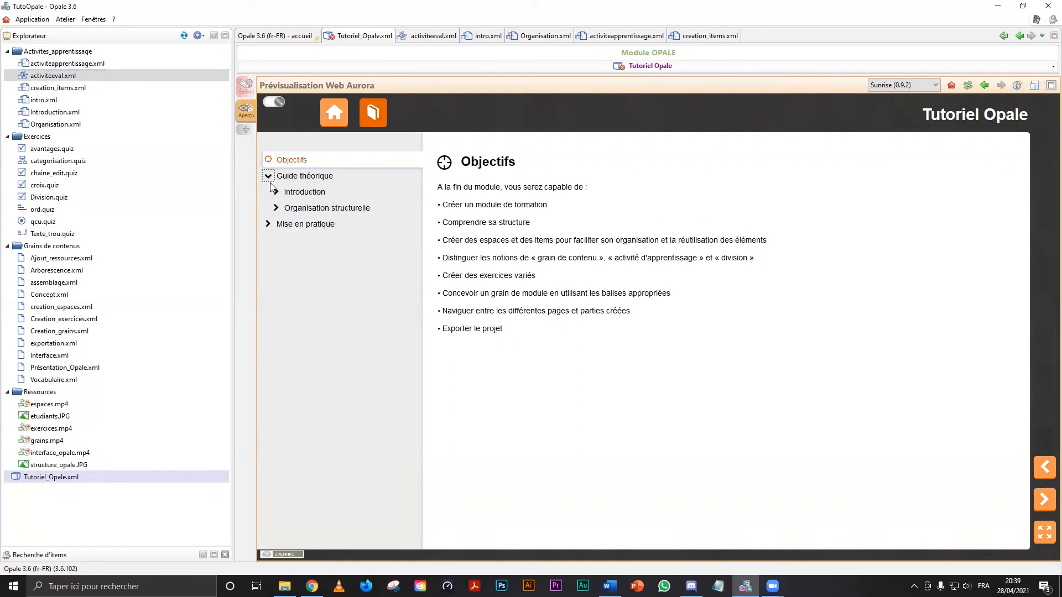
{"action": "left_click", "coordinate": [268, 225]}
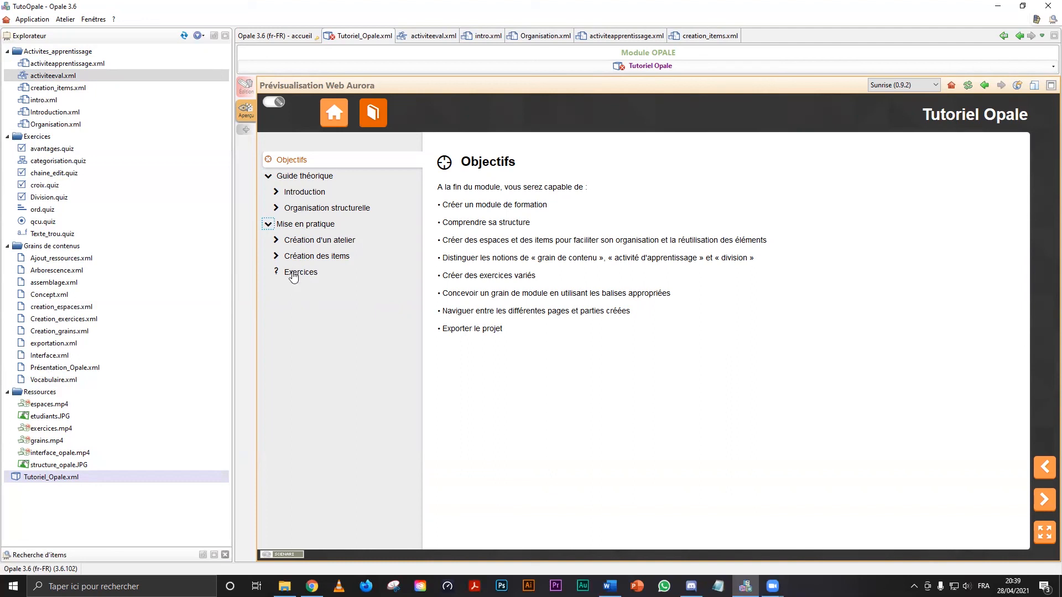
{"action": "left_click", "coordinate": [275, 192]}
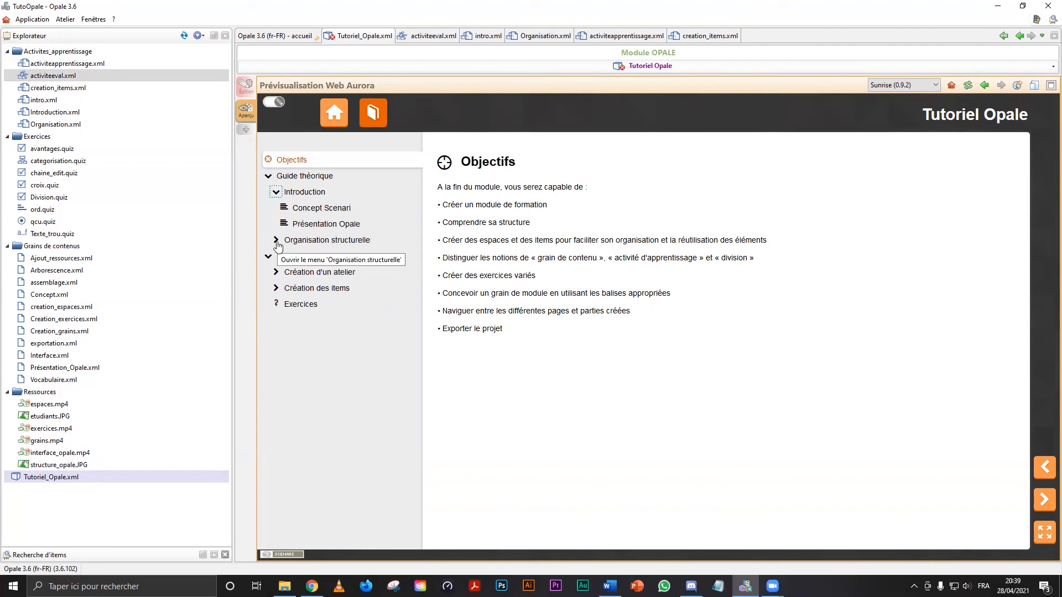
{"action": "left_click", "coordinate": [277, 243]}
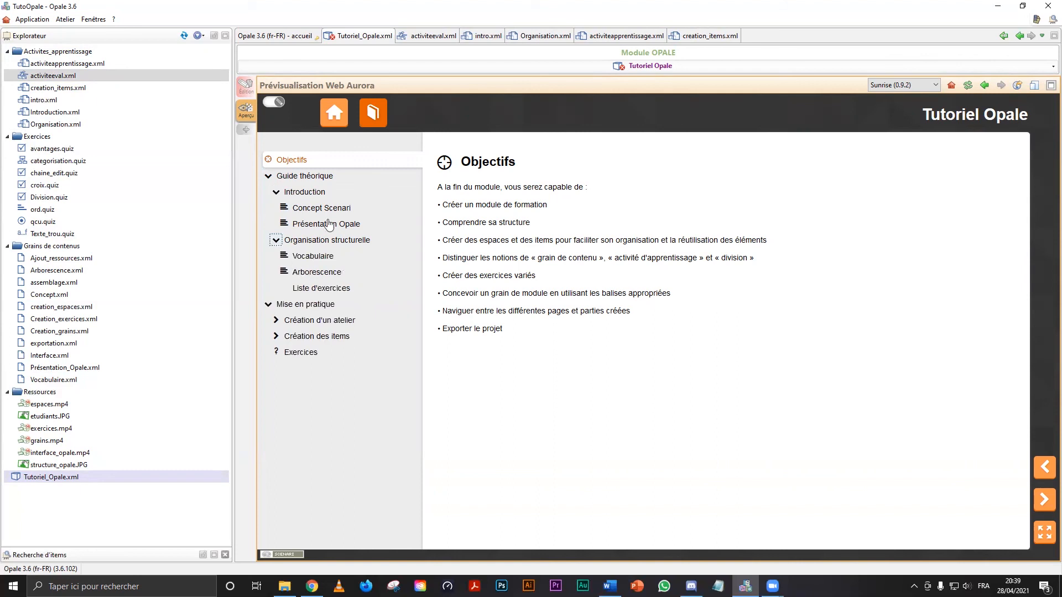